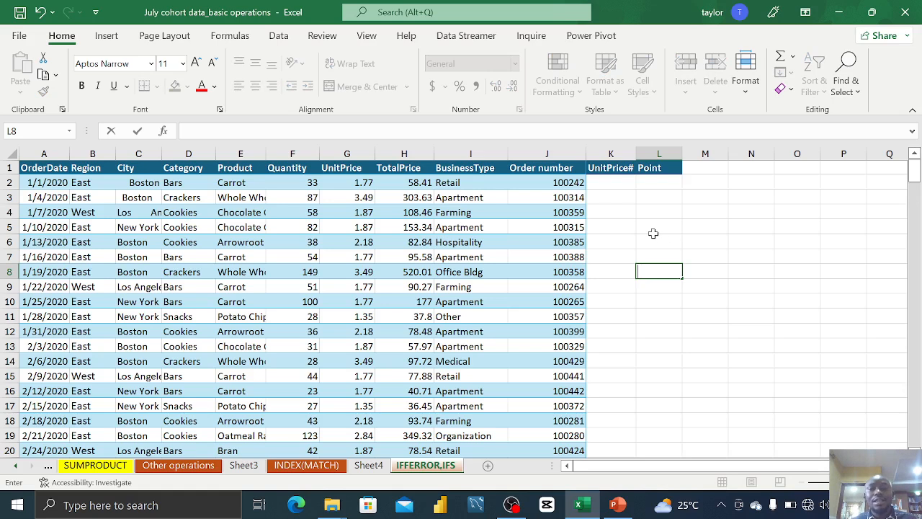
# Step: Replace the UnitPrice value in G2 with n/a and fill it down through G8
pyautogui.click(653, 229)
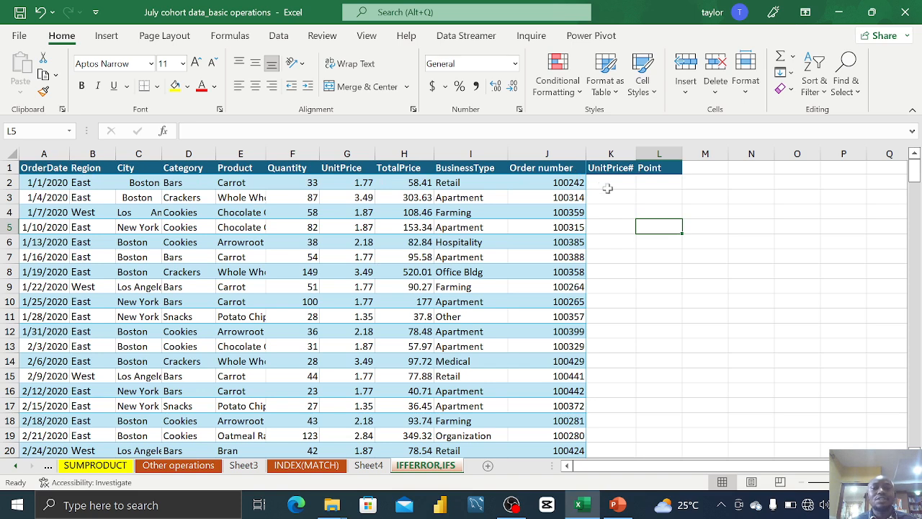
pyautogui.click(357, 184)
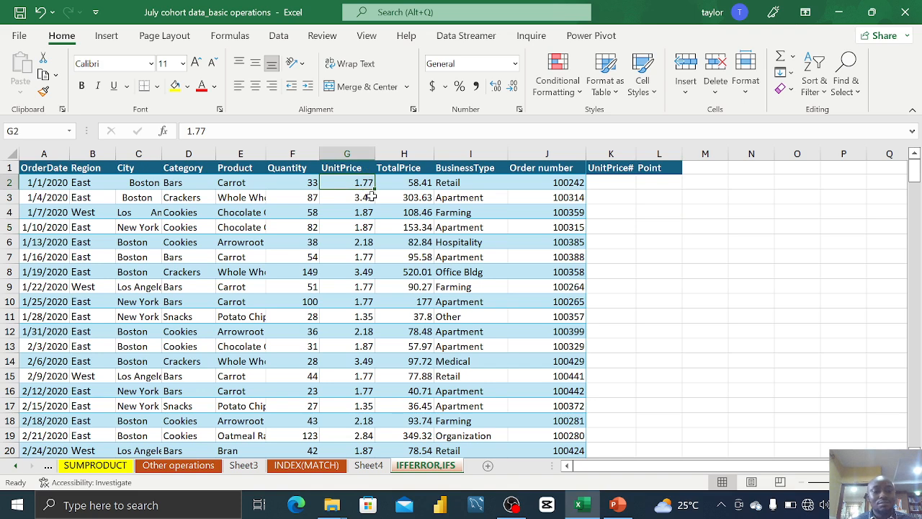
pyautogui.write('n/a')
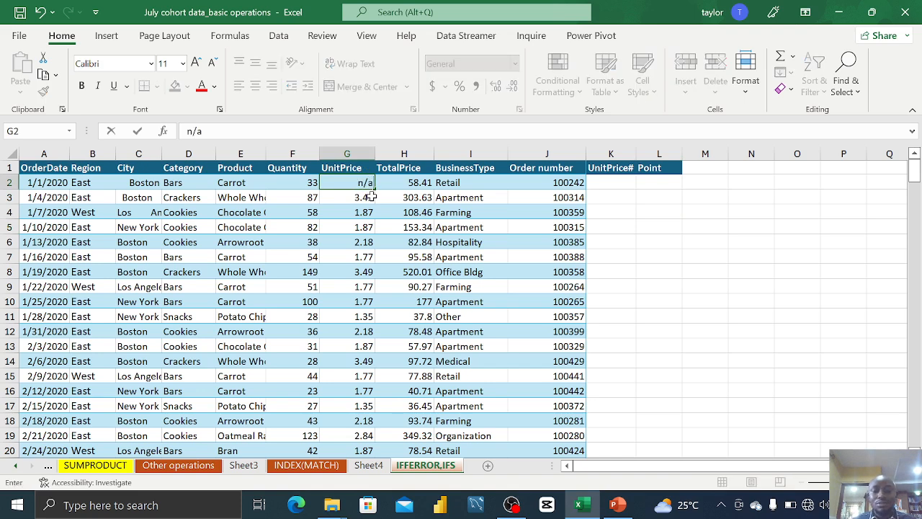
pyautogui.press('Return')
pyautogui.click(350, 182)
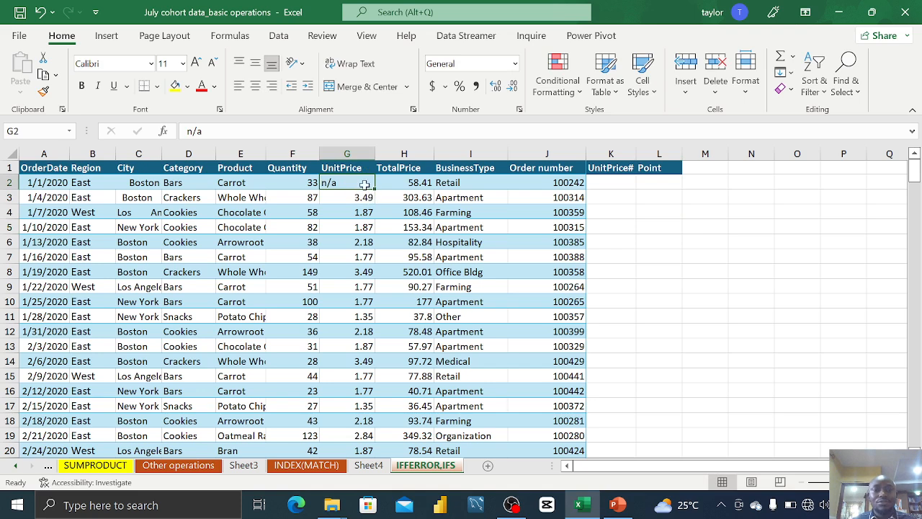
pyautogui.moveTo(373, 189); pyautogui.dragTo(372, 275)
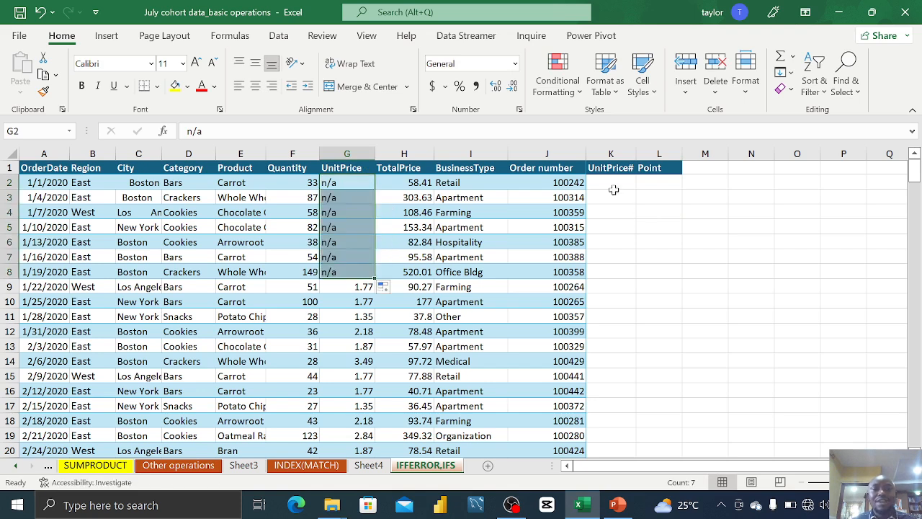
# Step: Enter =G2*1.5 in K2 and fill the formula down the UnitPrice# column
pyautogui.click(614, 184)
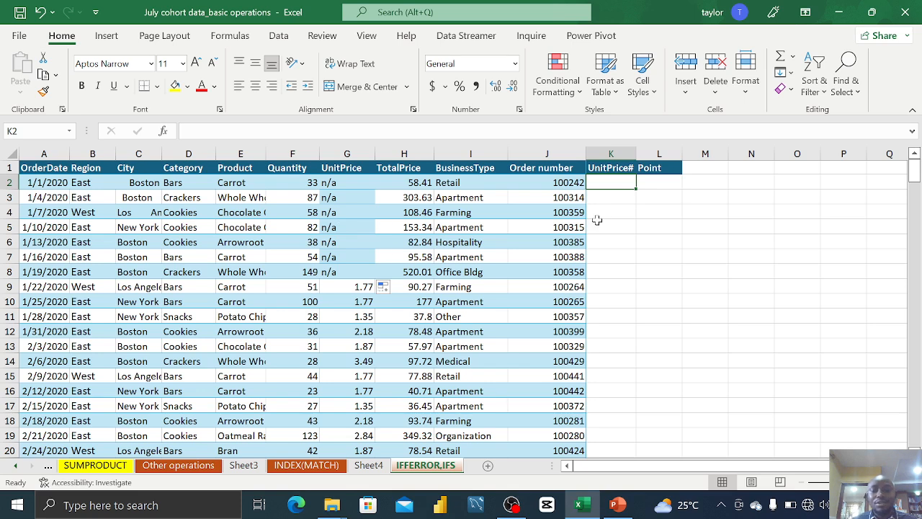
pyautogui.write('=')
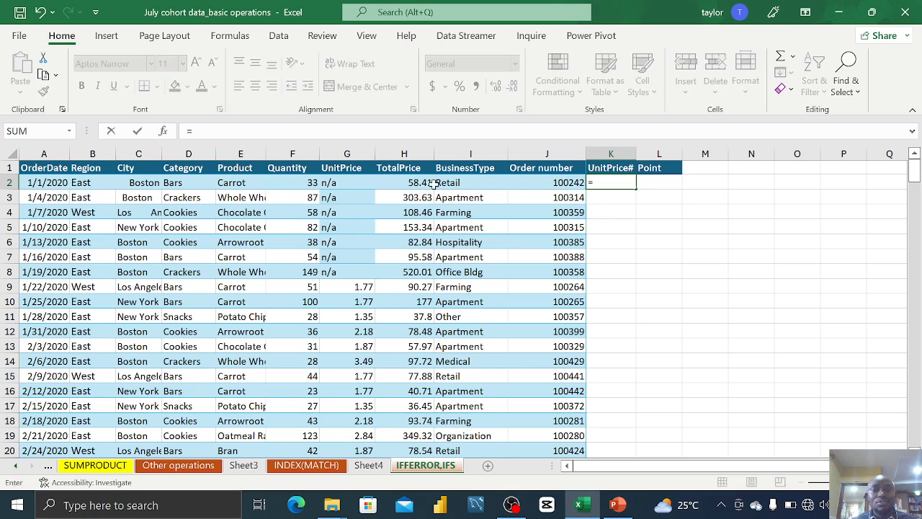
pyautogui.click(354, 183)
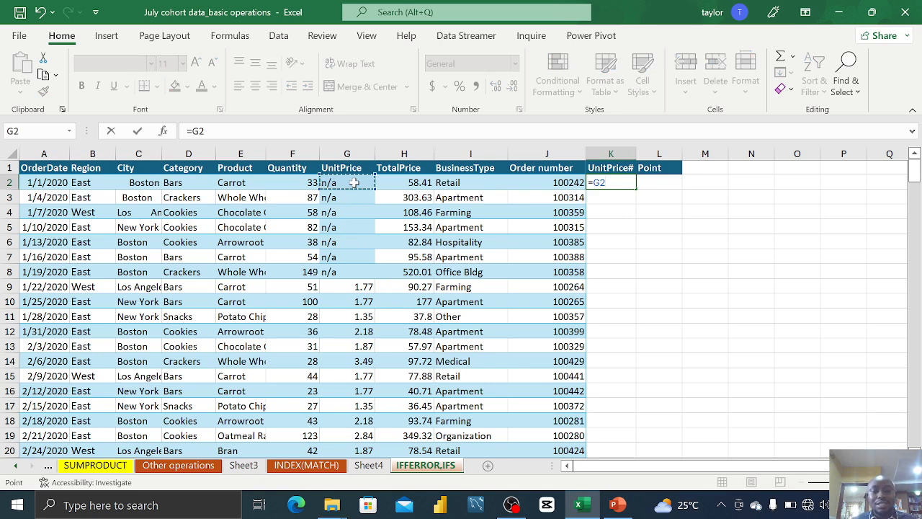
pyautogui.write('*1.')
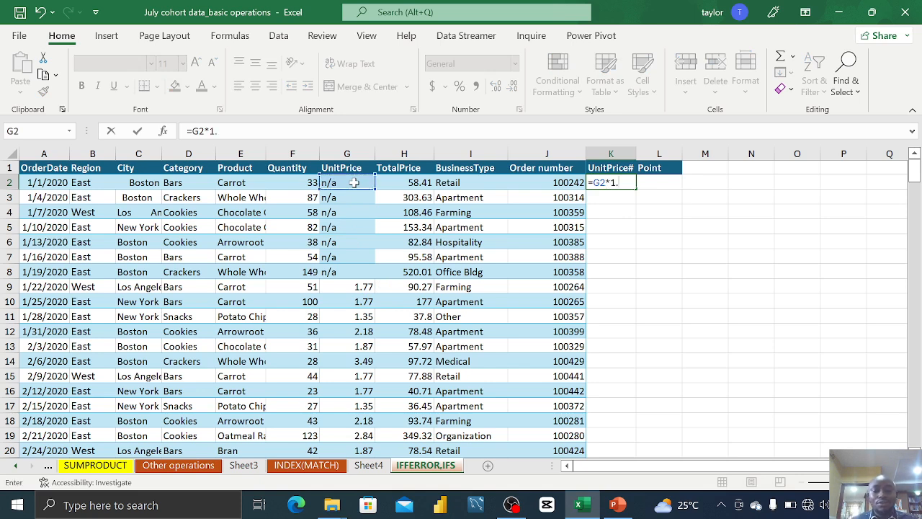
pyautogui.write('5')
pyautogui.press('Return')
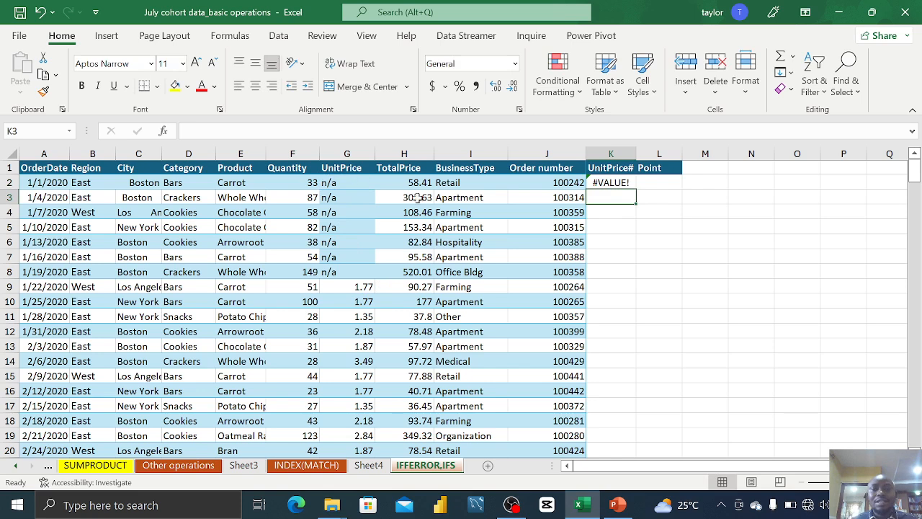
pyautogui.click(629, 184)
pyautogui.doubleClick(633, 188)
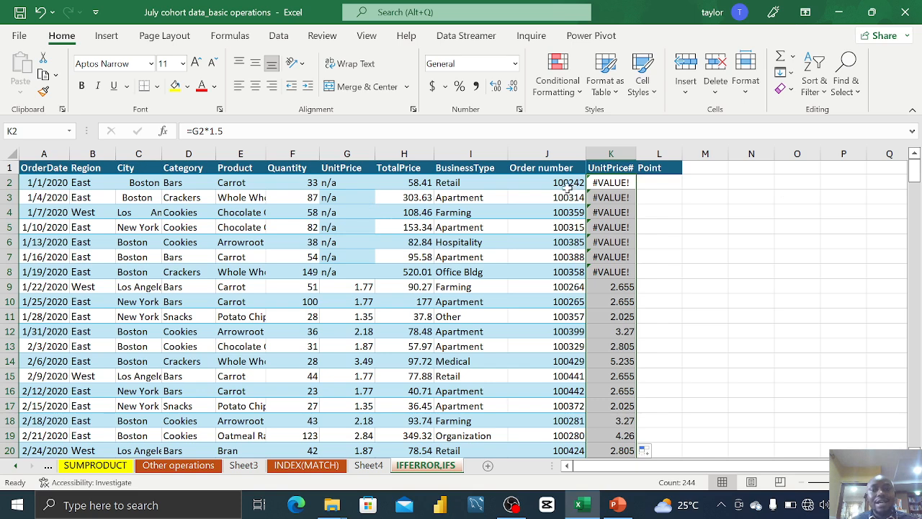
pyautogui.click(656, 193)
# Step: Change the K2 formula to =IFERROR(G2*1.5, "n/a") and fill it down the UnitPrice# column
pyautogui.click(614, 182)
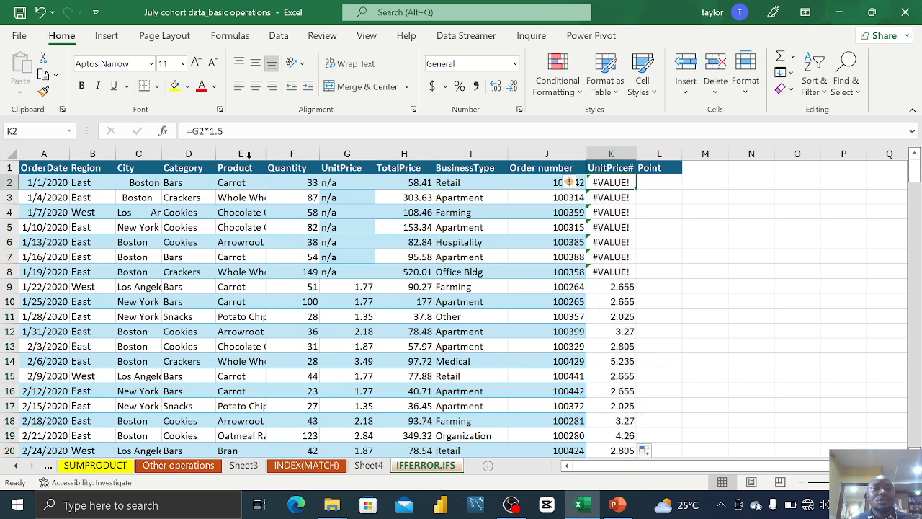
pyautogui.click(192, 131)
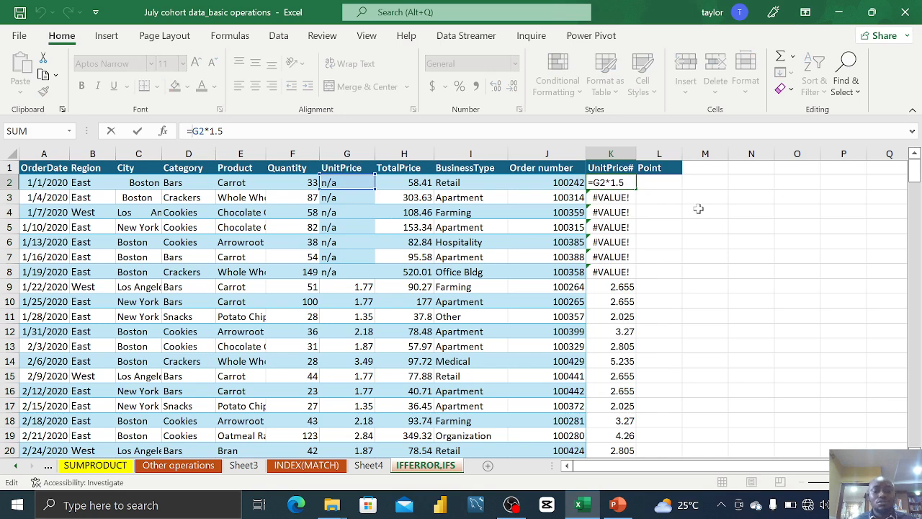
pyautogui.write('if')
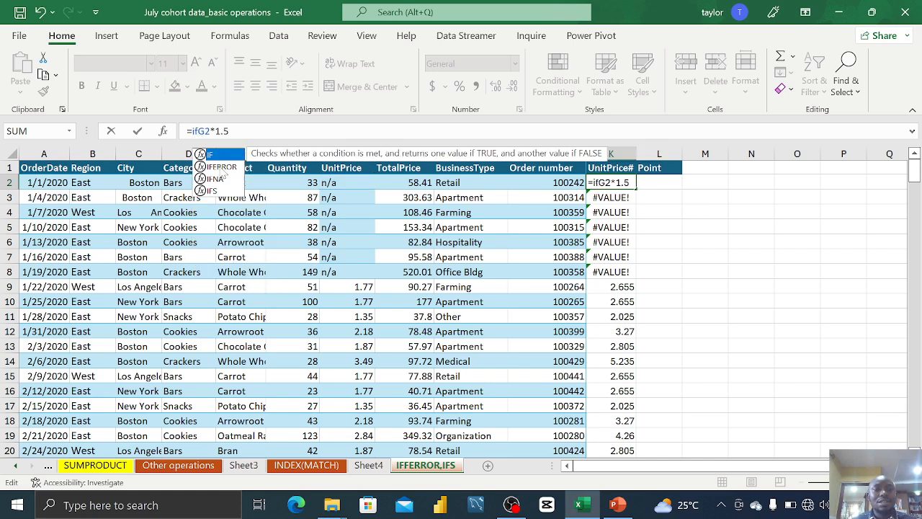
pyautogui.doubleClick(222, 167)
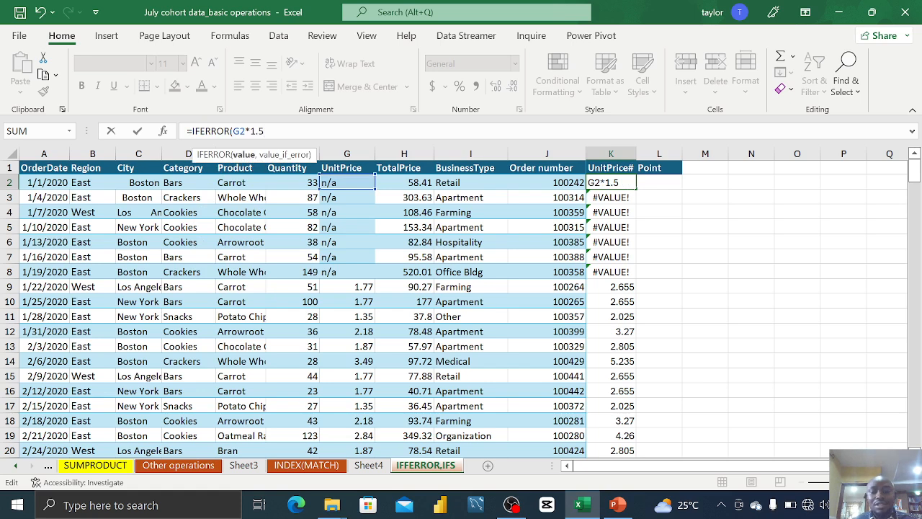
pyautogui.write(', "')
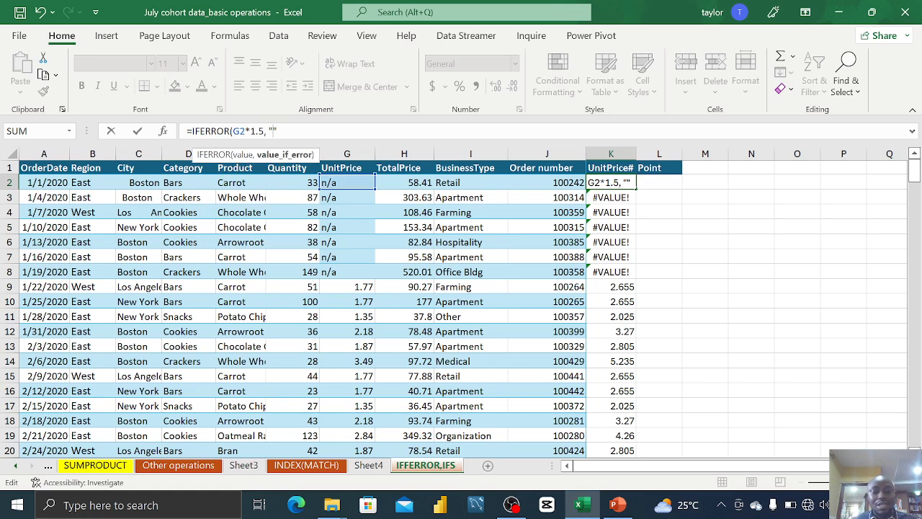
pyautogui.write('n/a"')
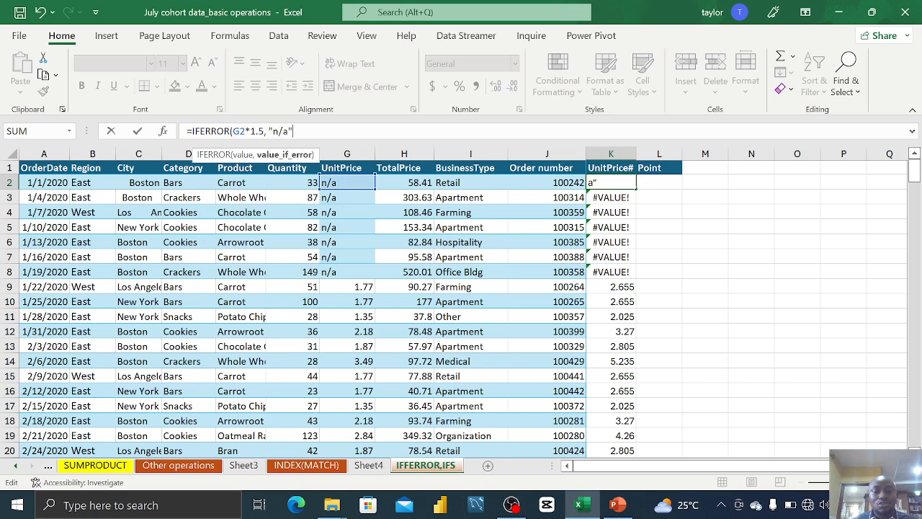
pyautogui.write(')')
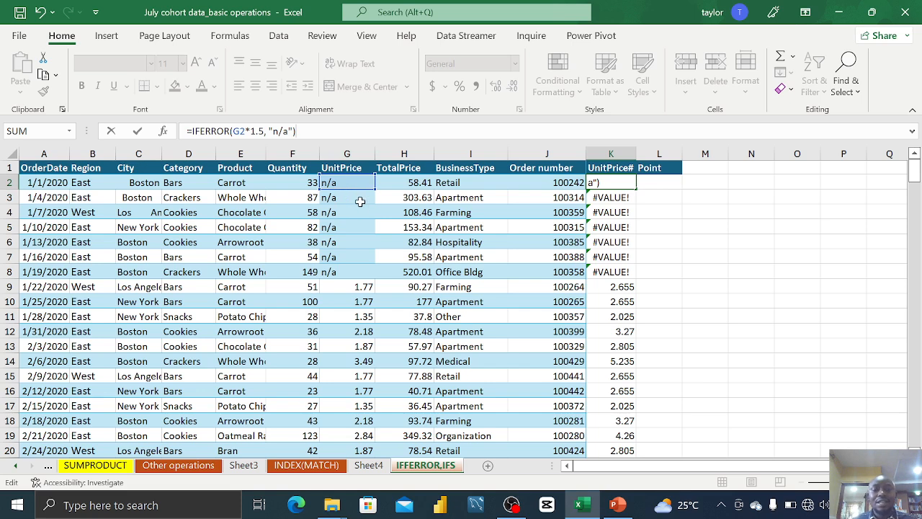
pyautogui.press('Return')
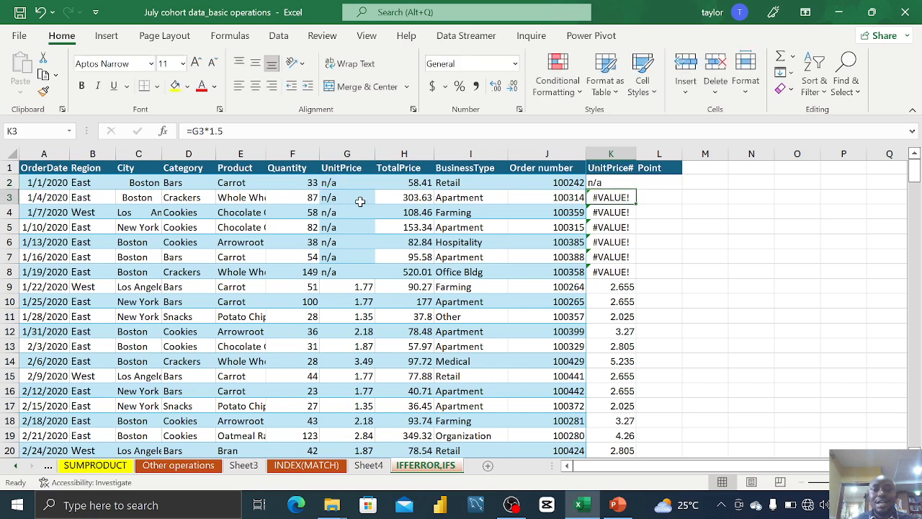
pyautogui.click(615, 185)
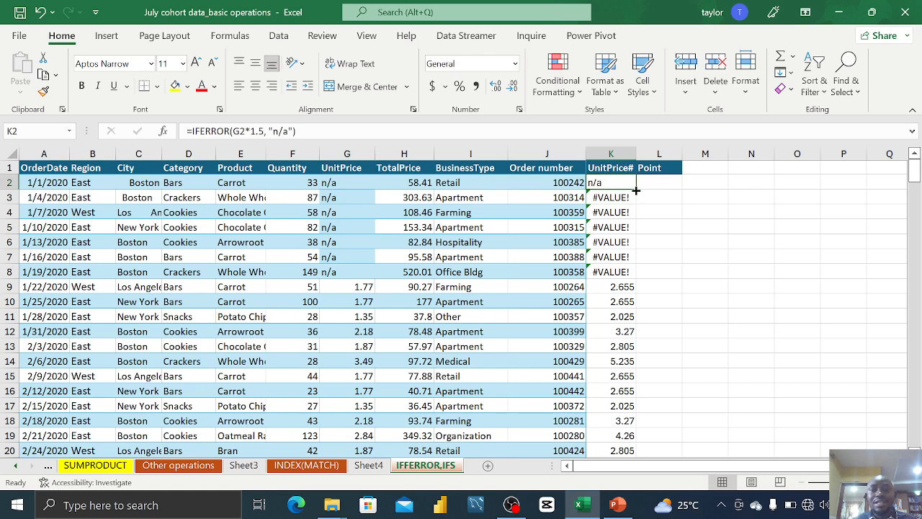
pyautogui.doubleClick(636, 190)
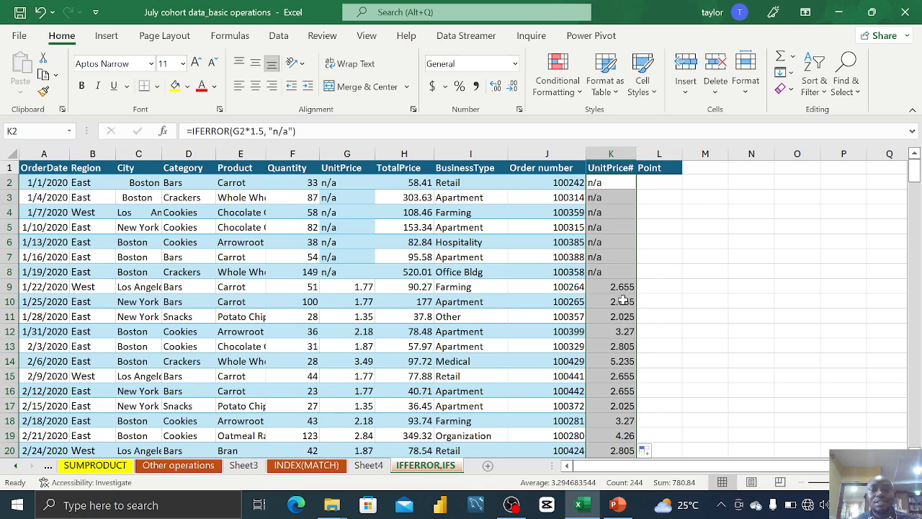
pyautogui.click(666, 191)
# Step: Change the error value in the K2 IFERROR formula to an empty string "" and fill it down the UnitPrice# column
pyautogui.click(605, 183)
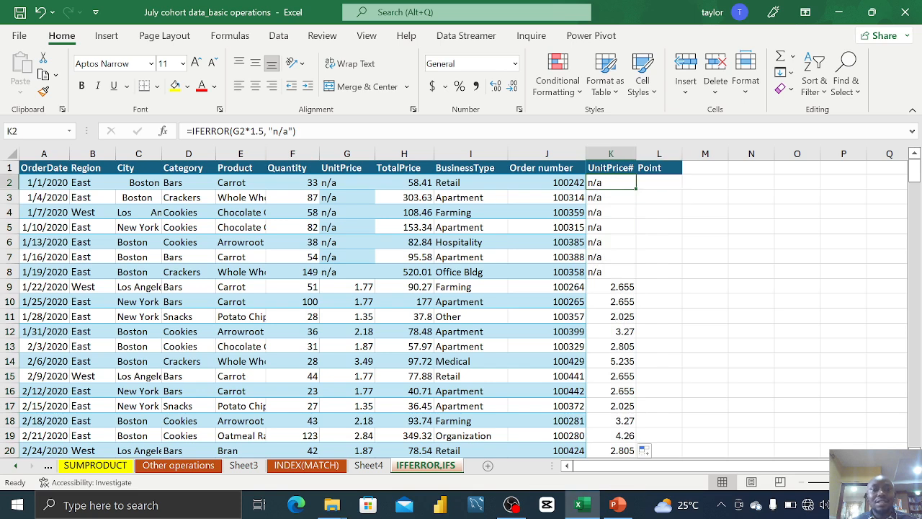
pyautogui.click(290, 131)
pyautogui.press('BackSpace')
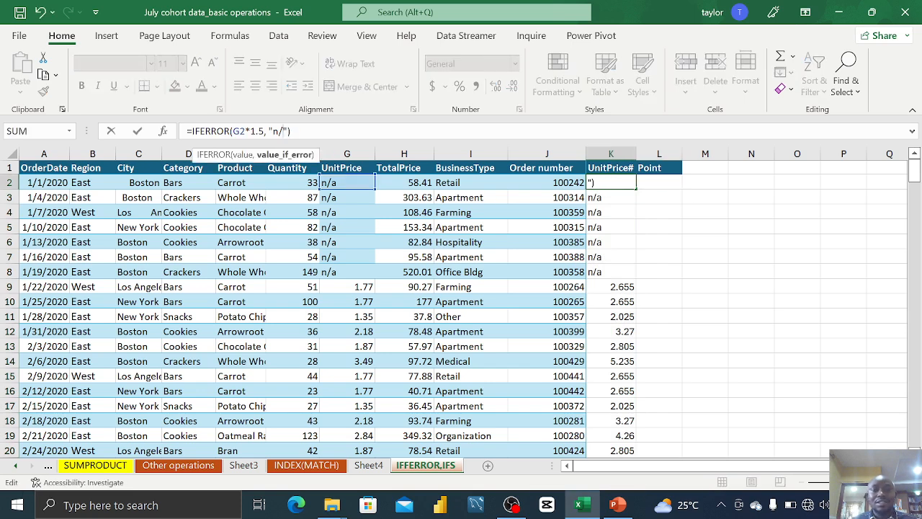
pyautogui.press('BackSpace')
pyautogui.press('BackSpace')
pyautogui.press('Return')
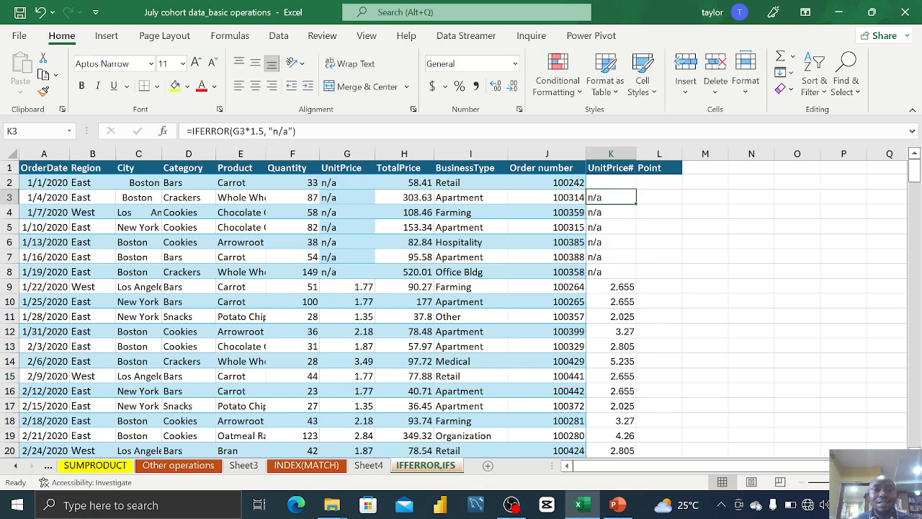
pyautogui.click(623, 181)
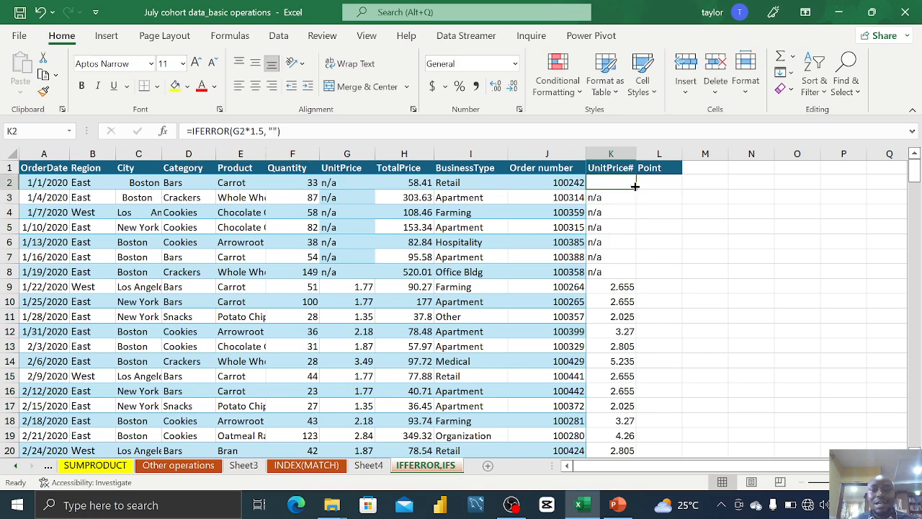
pyautogui.doubleClick(636, 190)
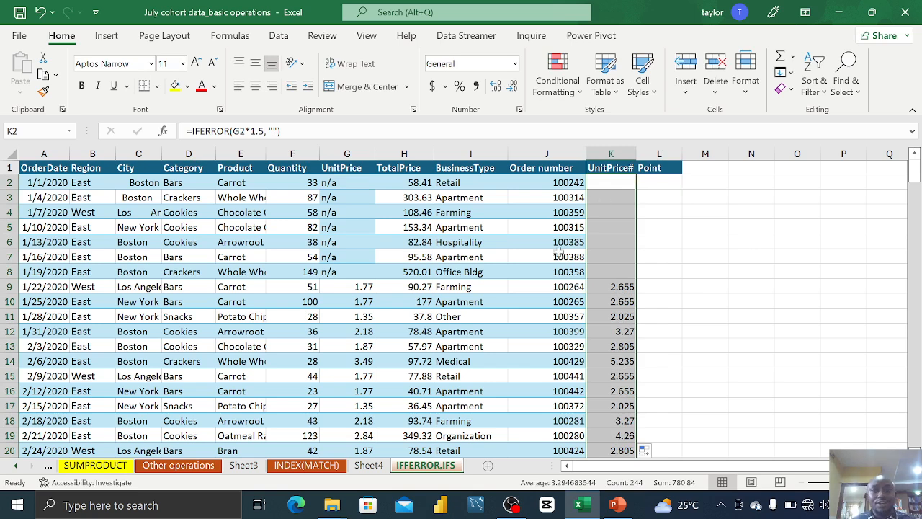
# Step: Examine the IFERROR formulas behind the blank UnitPrice# cells from K2 to K8
pyautogui.click(626, 187)
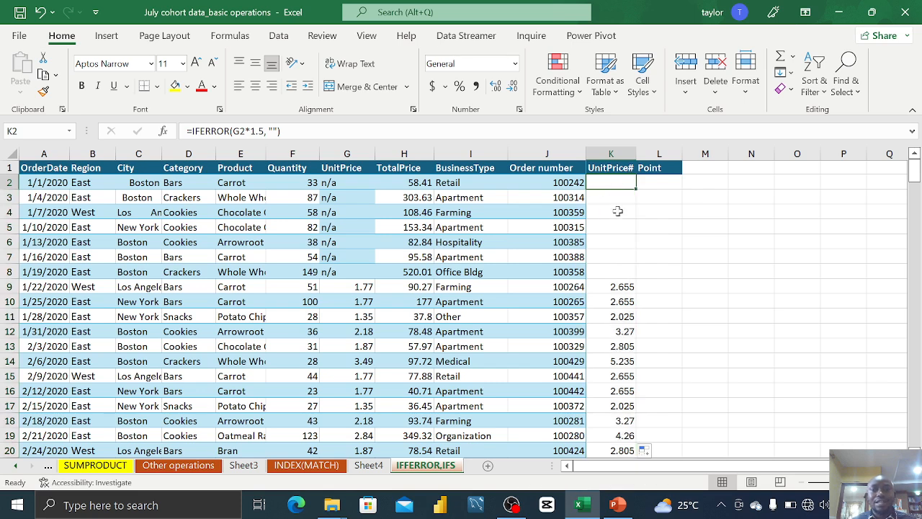
pyautogui.click(616, 210)
pyautogui.click(617, 197)
pyautogui.click(620, 185)
pyautogui.click(620, 197)
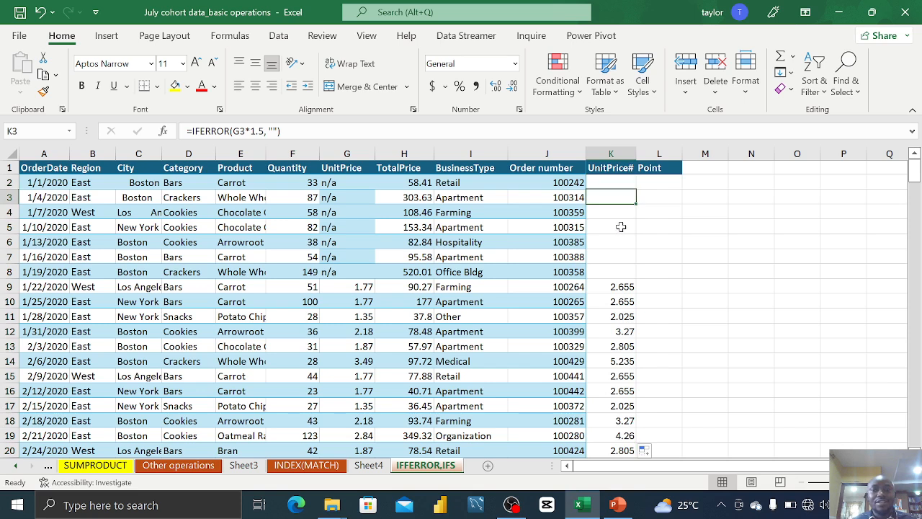
pyautogui.click(621, 227)
pyautogui.click(620, 213)
pyautogui.click(618, 198)
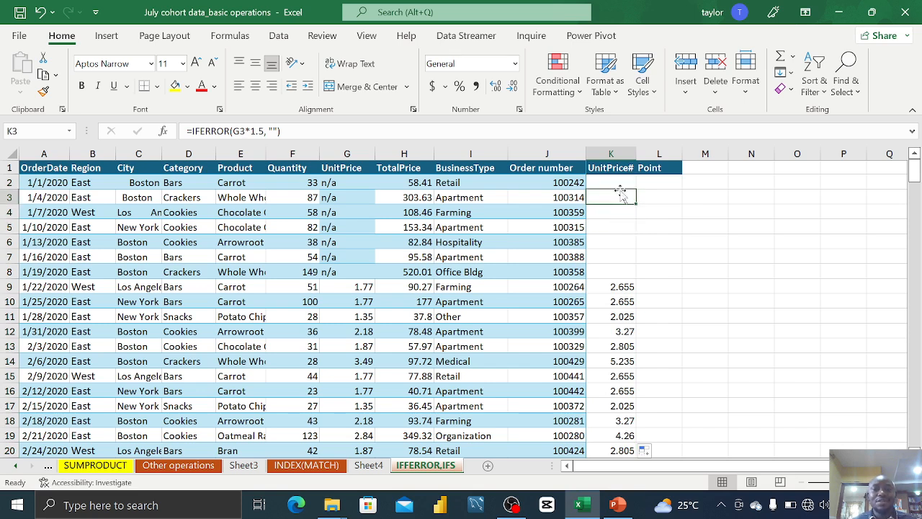
pyautogui.click(619, 185)
pyautogui.click(620, 197)
pyautogui.click(610, 221)
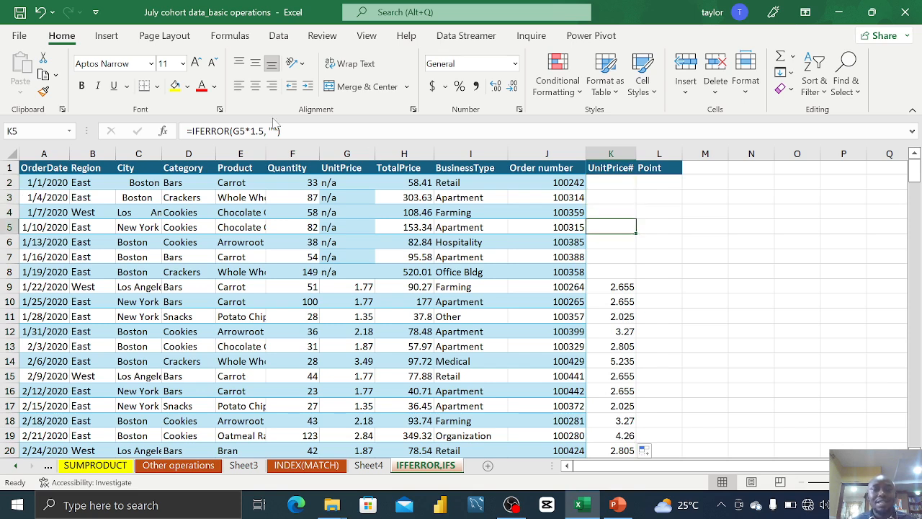
pyautogui.click(626, 208)
pyautogui.click(627, 185)
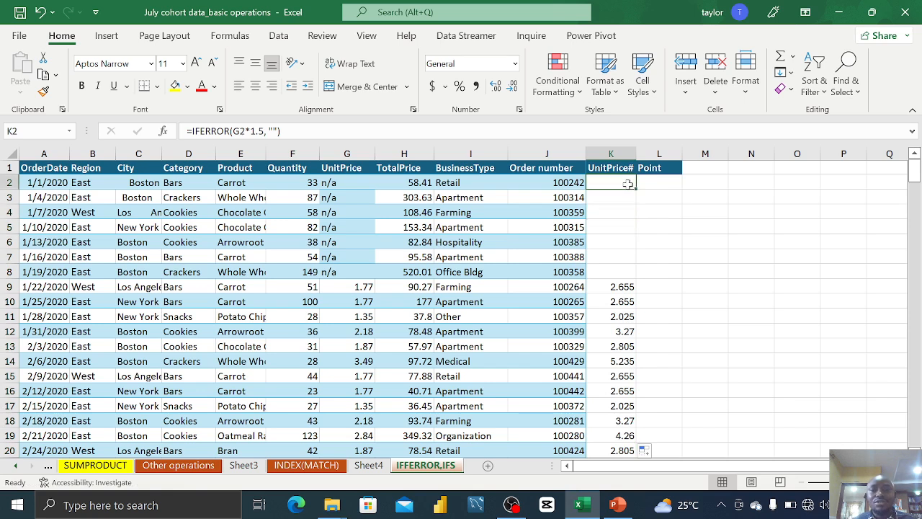
pyautogui.click(612, 201)
pyautogui.click(613, 227)
pyautogui.moveTo(614, 242); pyautogui.dragTo(621, 259)
pyautogui.click(623, 271)
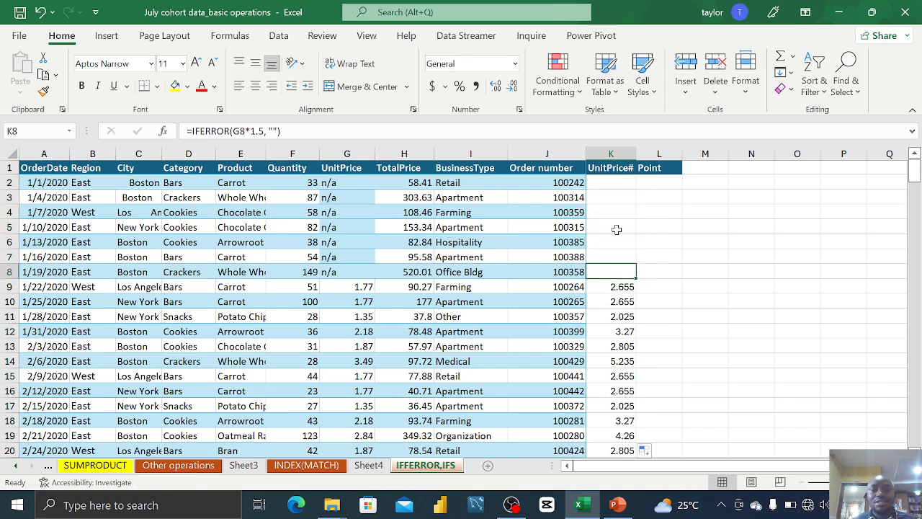
pyautogui.click(616, 197)
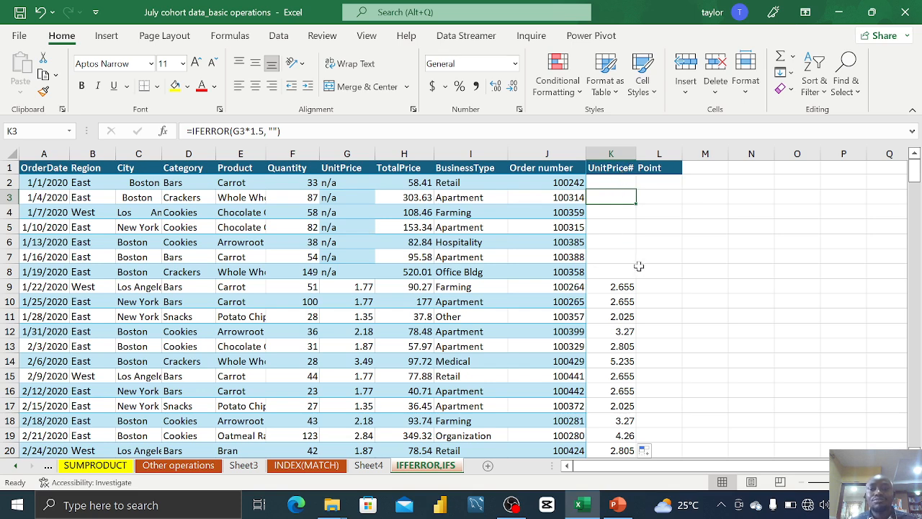
# Step: Start an IFS formula in L2 whose first test K2="" returns "no point"
pyautogui.click(663, 182)
pyautogui.write('=')
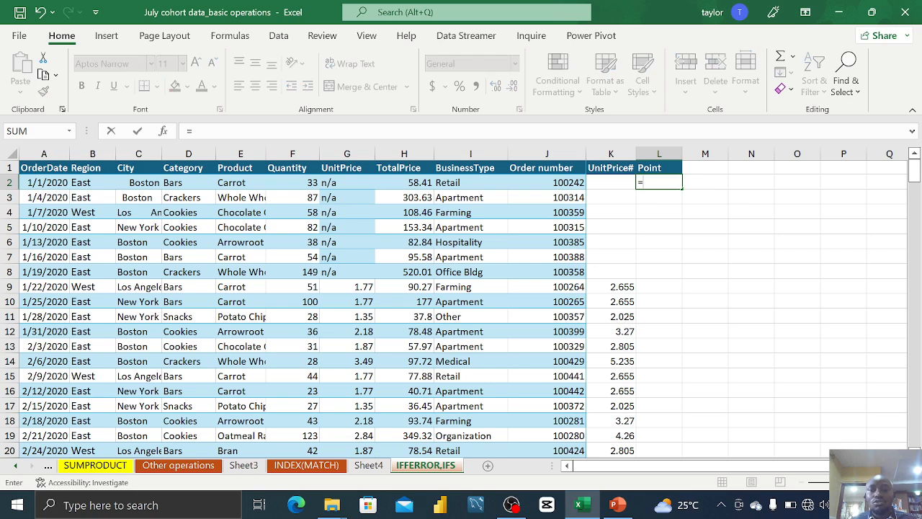
pyautogui.write('if')
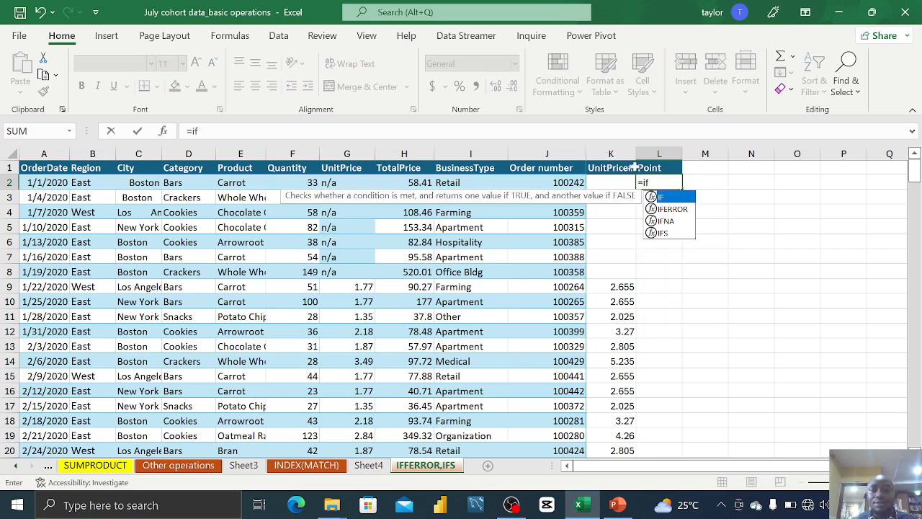
pyautogui.click(667, 233)
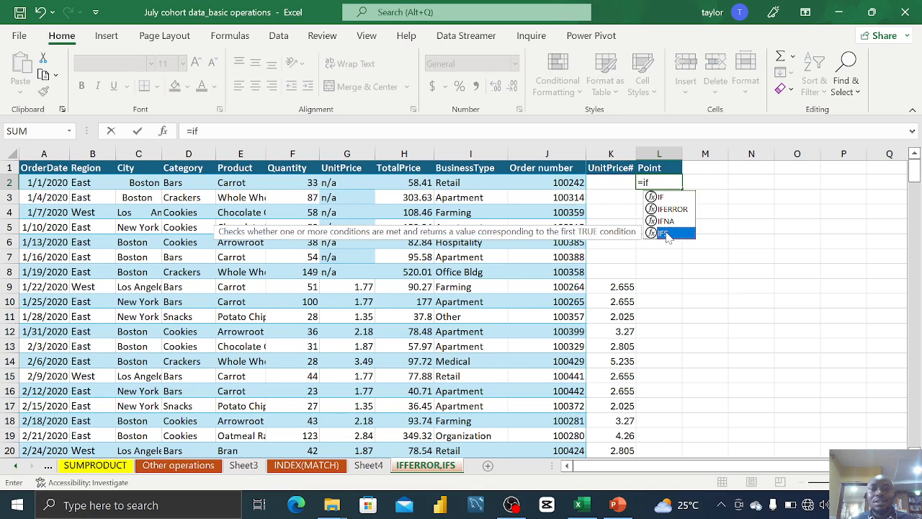
pyautogui.doubleClick(668, 232)
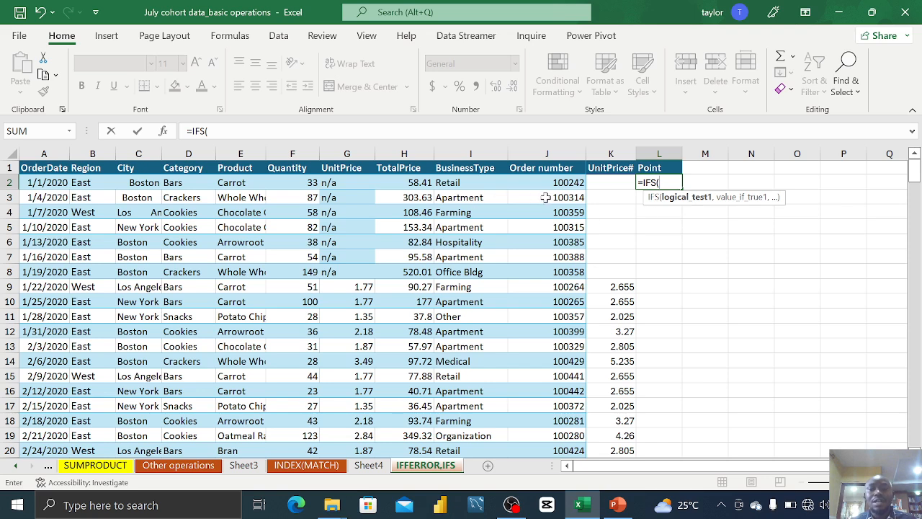
pyautogui.click(610, 182)
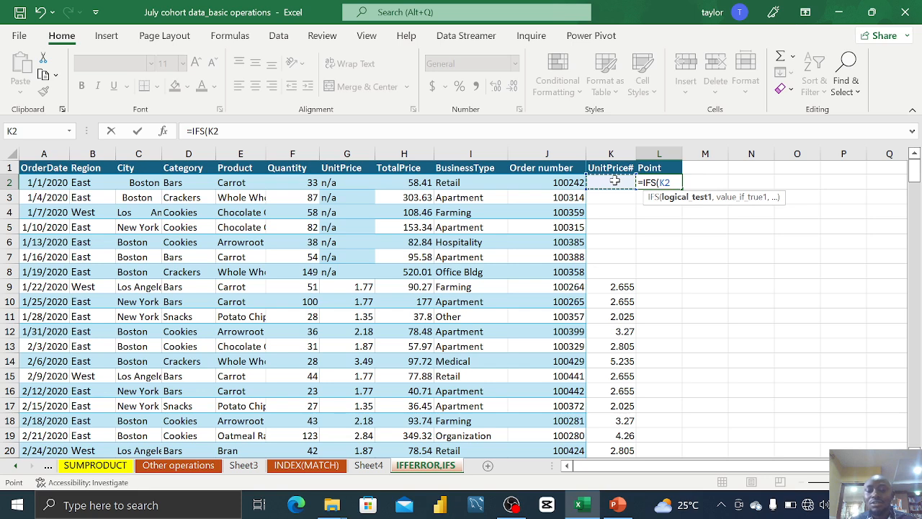
pyautogui.write('=')
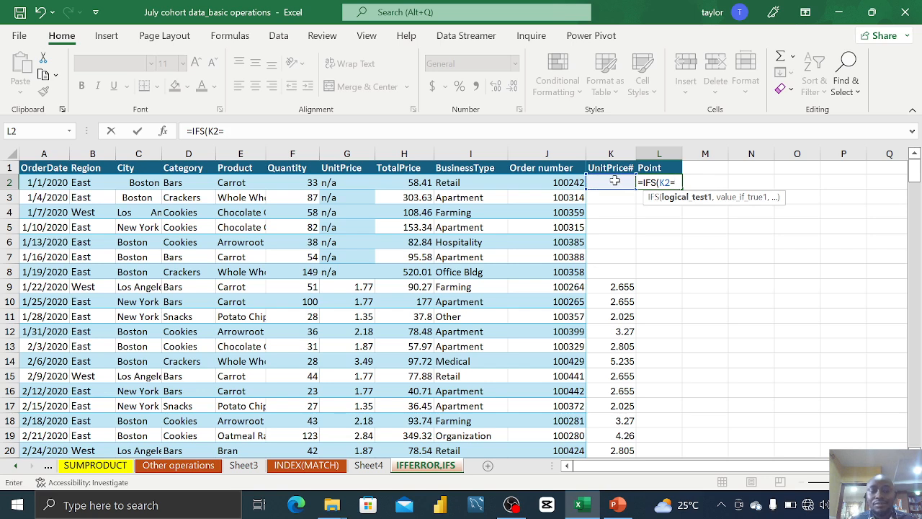
pyautogui.write('"",')
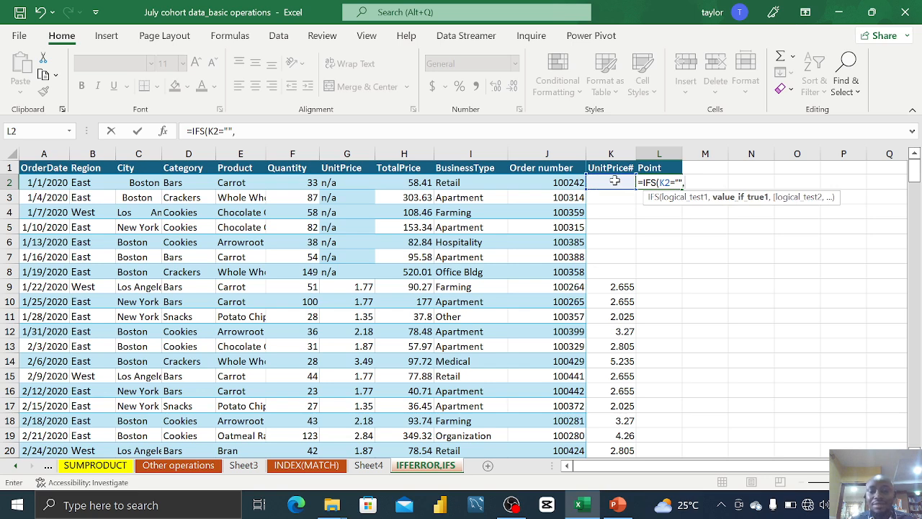
pyautogui.write('""')
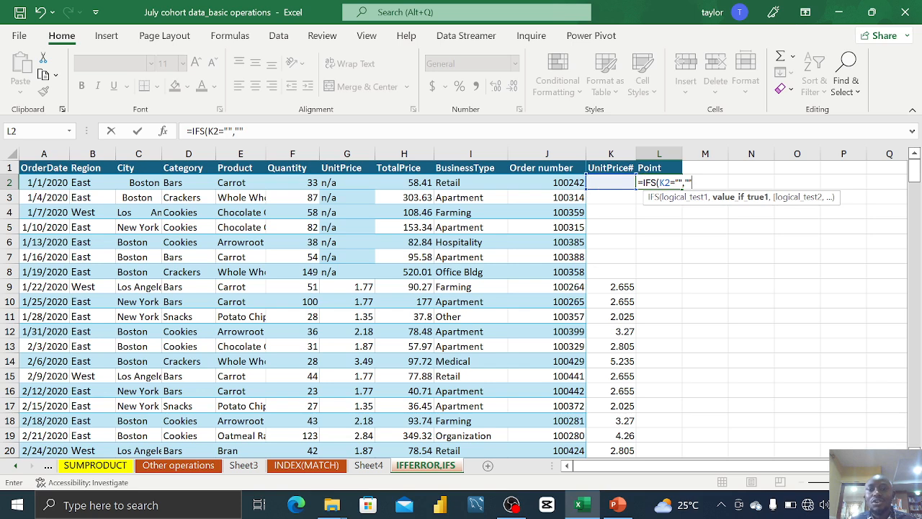
pyautogui.write(',')
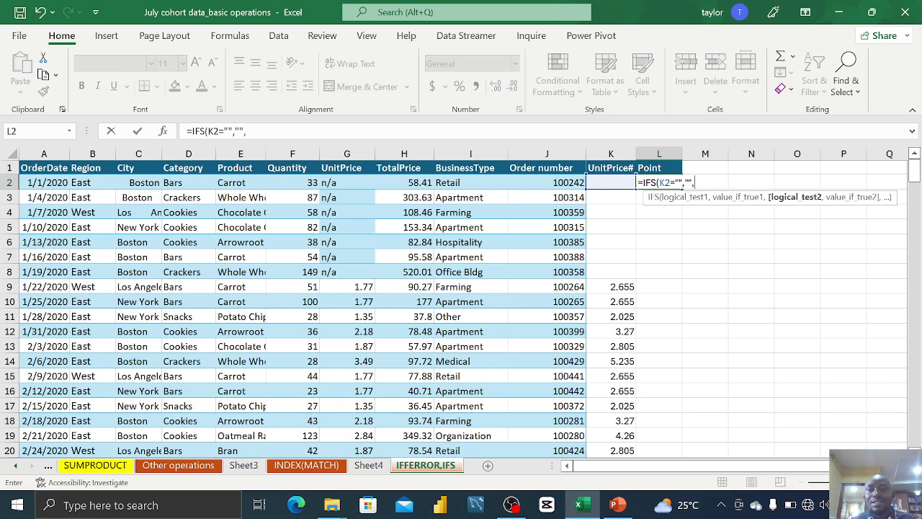
pyautogui.click(682, 183)
pyautogui.write('n')
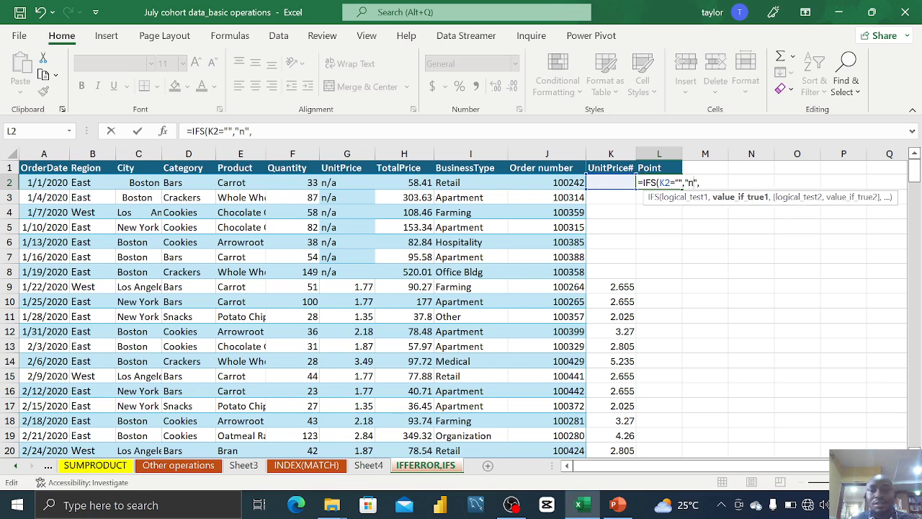
pyautogui.write('o point"')
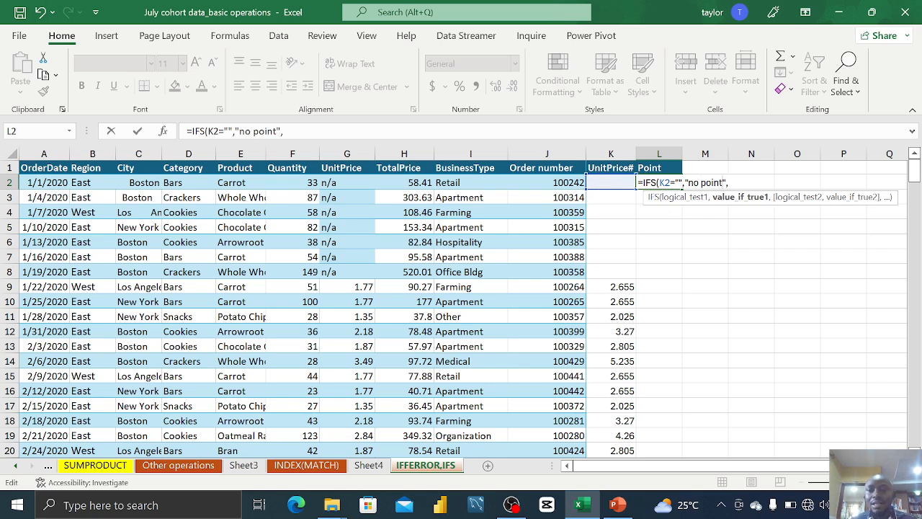
pyautogui.write(',')
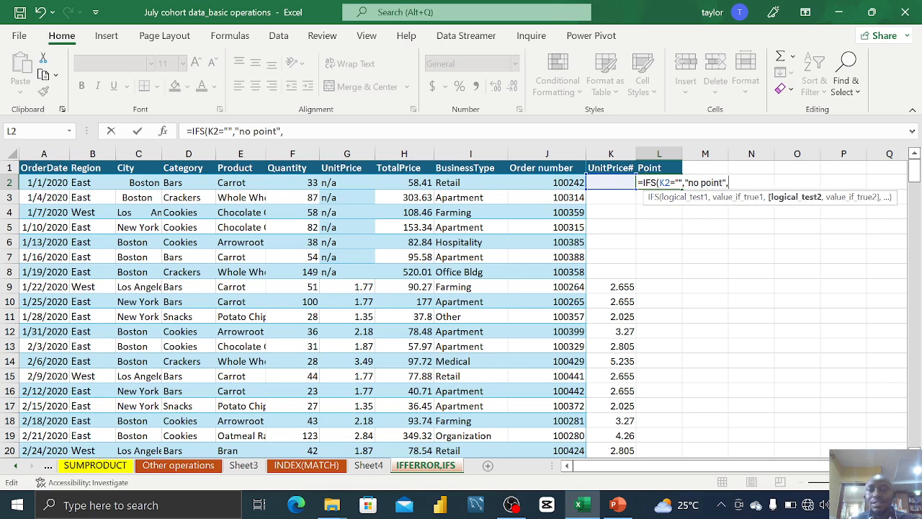
# Step: Add a second condition to the L2 IFS formula: K2<1.5 returns "some point"
pyautogui.click(612, 183)
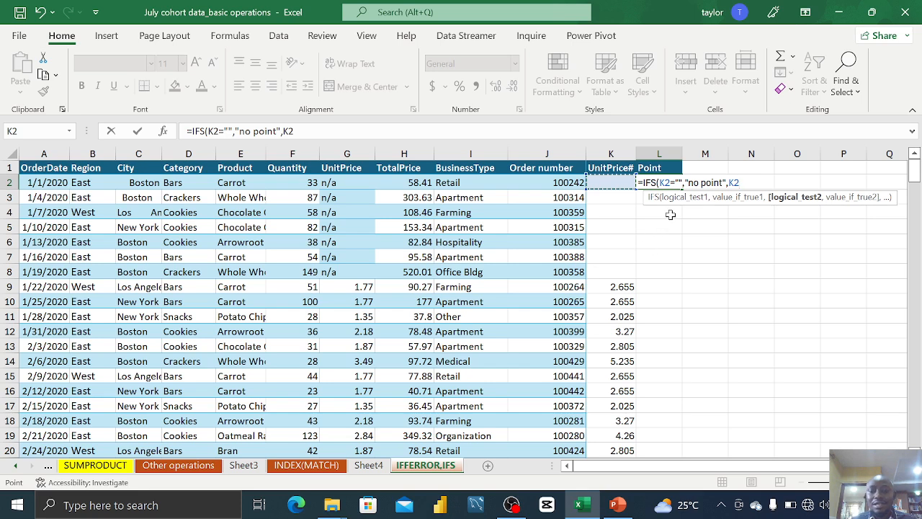
pyautogui.write('<')
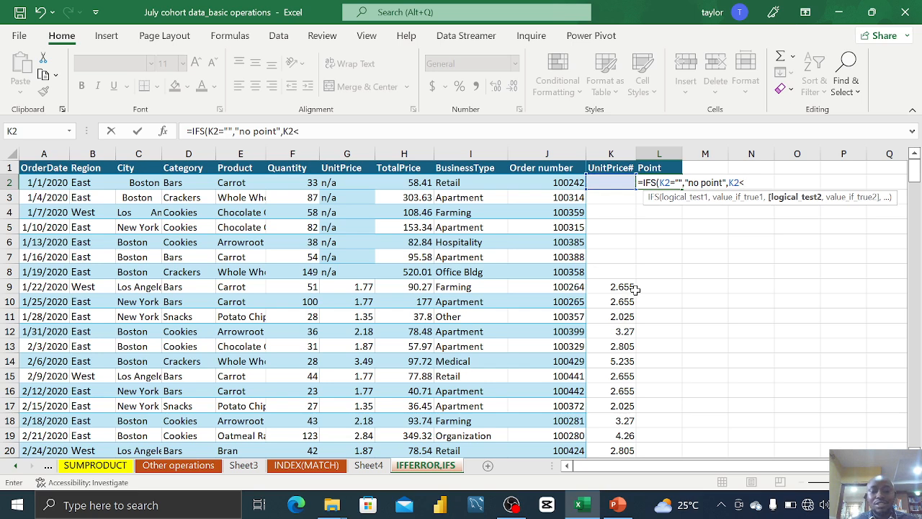
pyautogui.write('1.5')
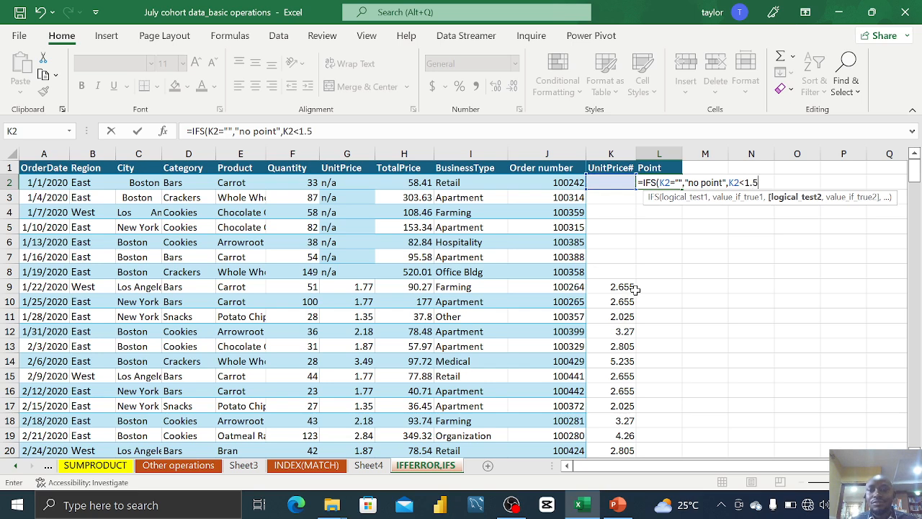
pyautogui.write(',')
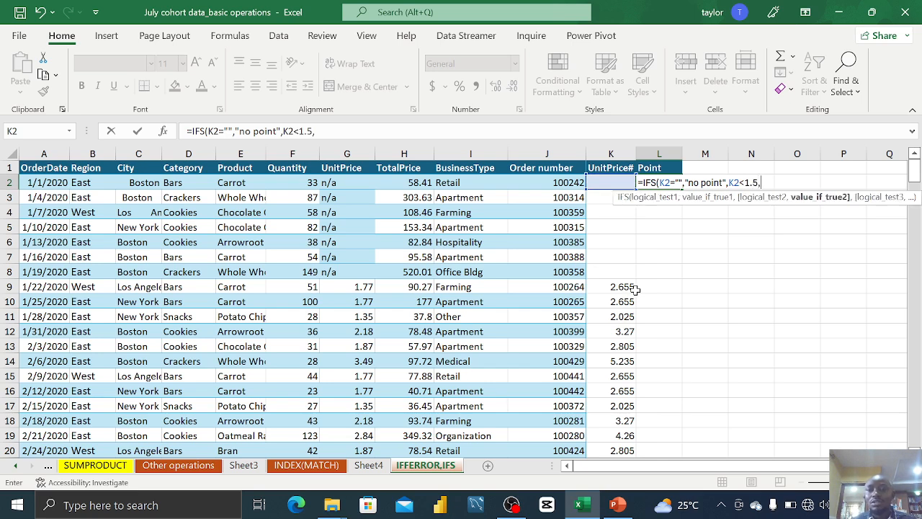
pyautogui.write(' "')
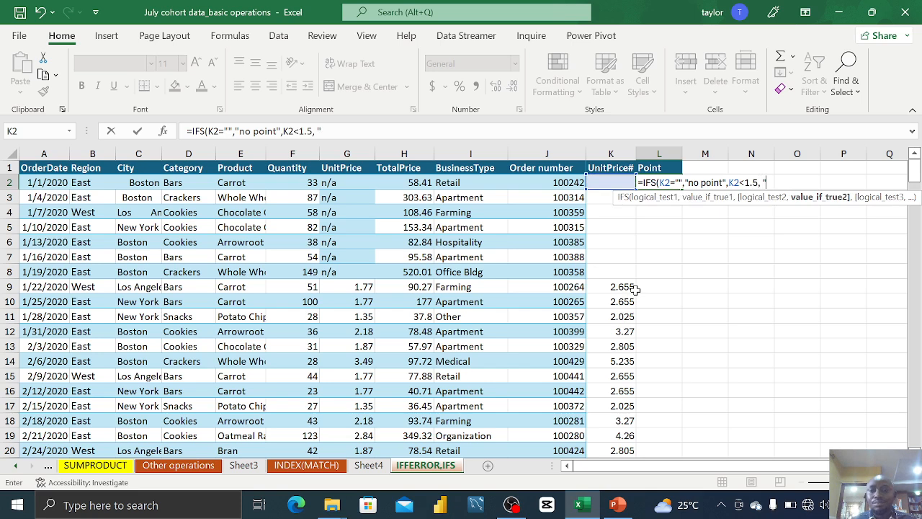
pyautogui.write('"')
pyautogui.click(767, 182)
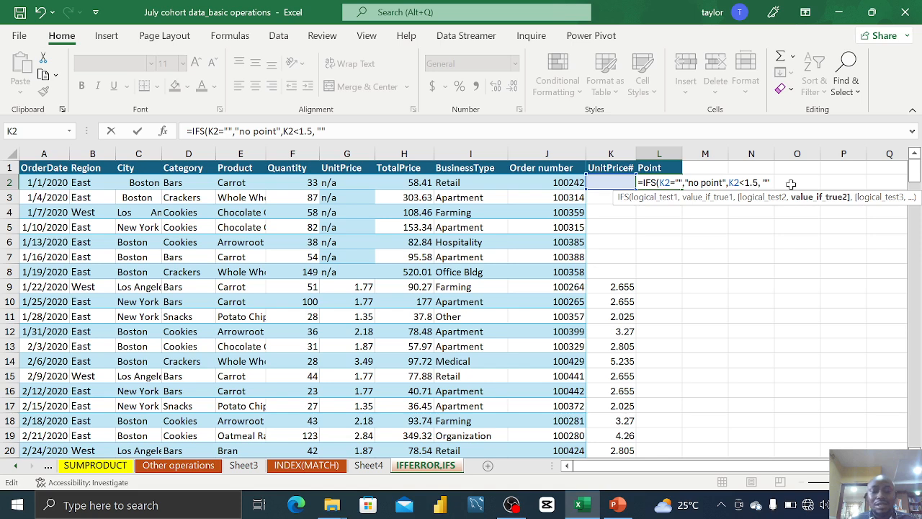
pyautogui.write('some po')
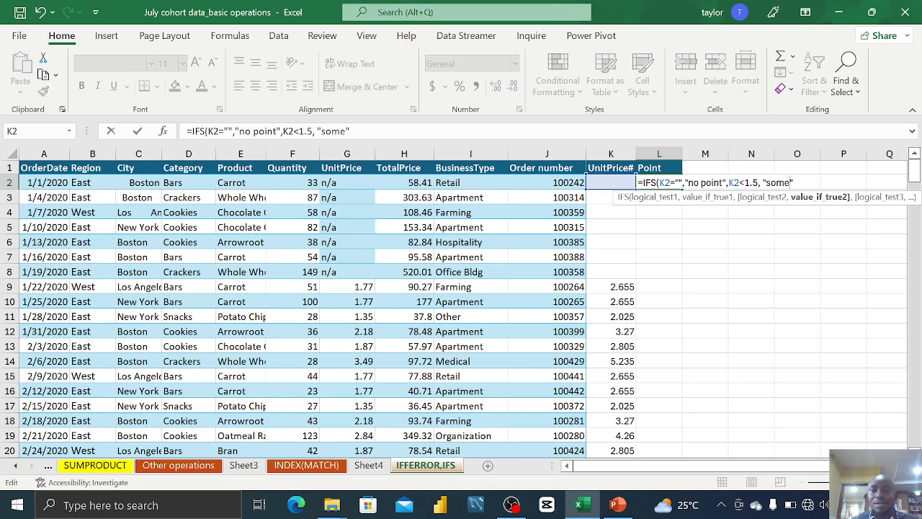
pyautogui.write('int"')
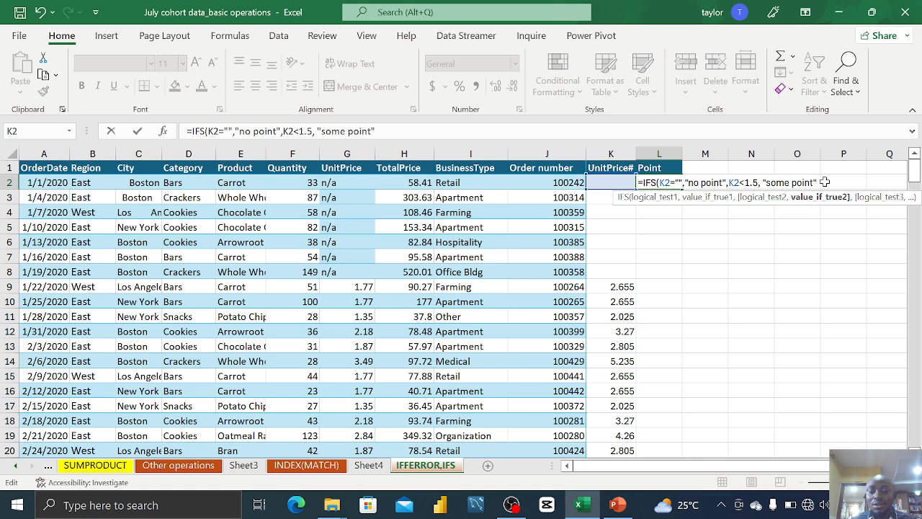
pyautogui.write(',')
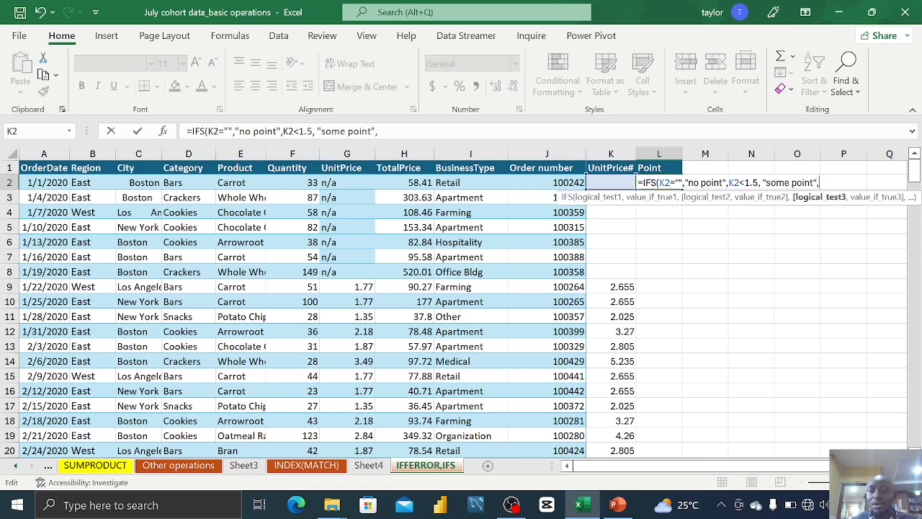
# Step: Add a third condition to the L2 IFS formula: K2>=2 returns "high points"
pyautogui.click(607, 182)
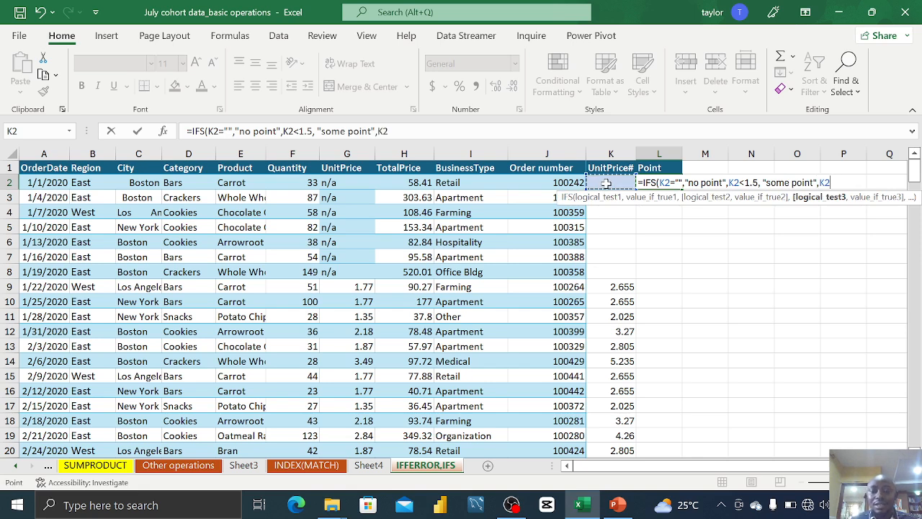
pyautogui.write('>')
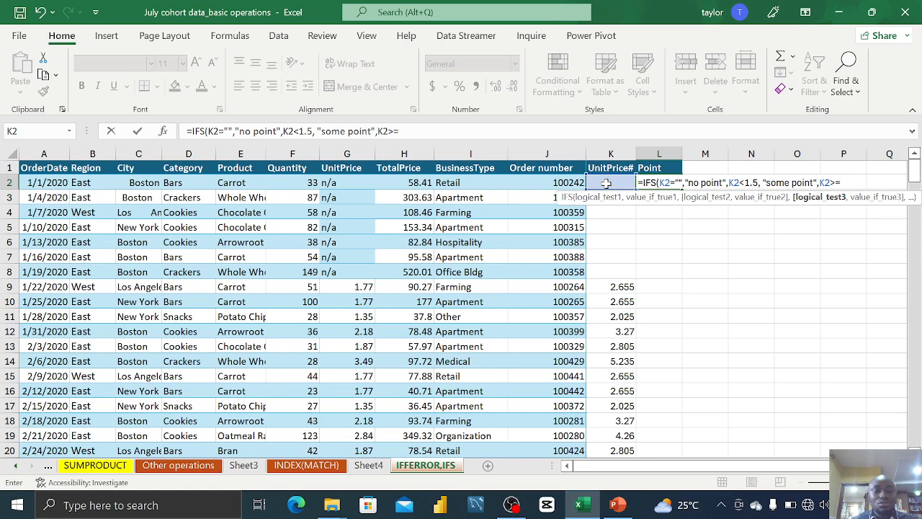
pyautogui.write('=2,')
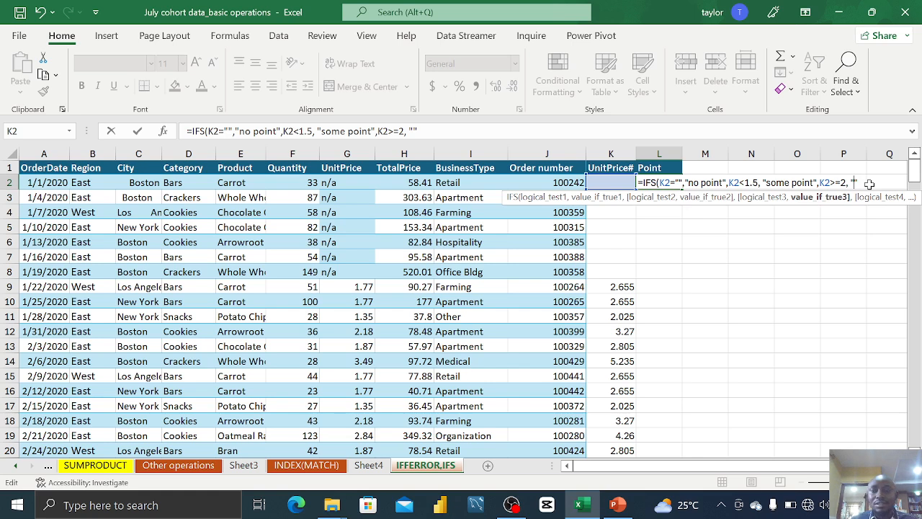
pyautogui.write('i')
pyautogui.write('gh point"')
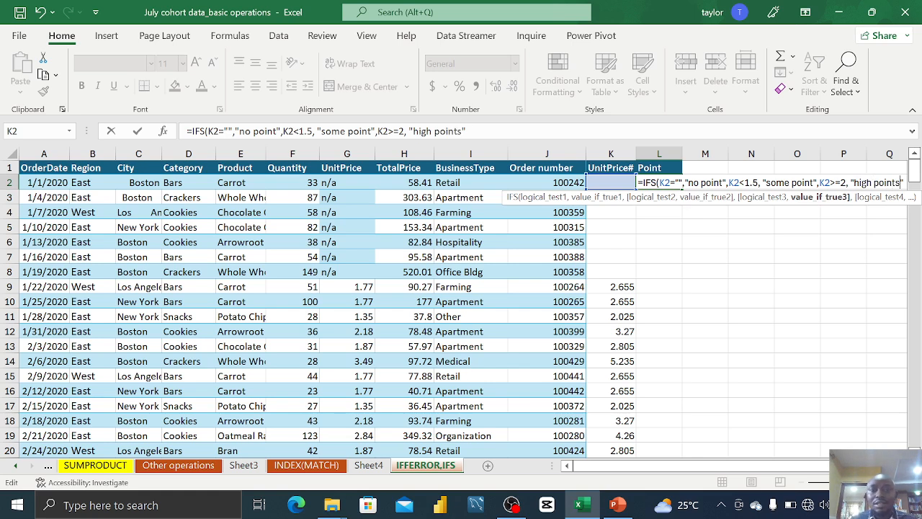
# Step: Change the K2<1.5 result in the L2 formula to "points", then close the IFS formula and enter it
pyautogui.click(348, 131)
pyautogui.press('BackSpace')
pyautogui.press('BackSpace')
pyautogui.press('BackSpace')
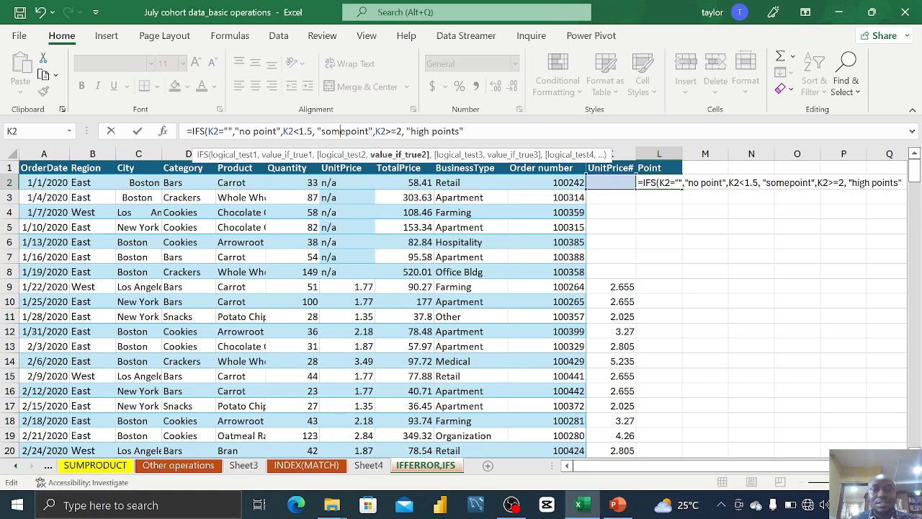
pyautogui.press('BackSpace')
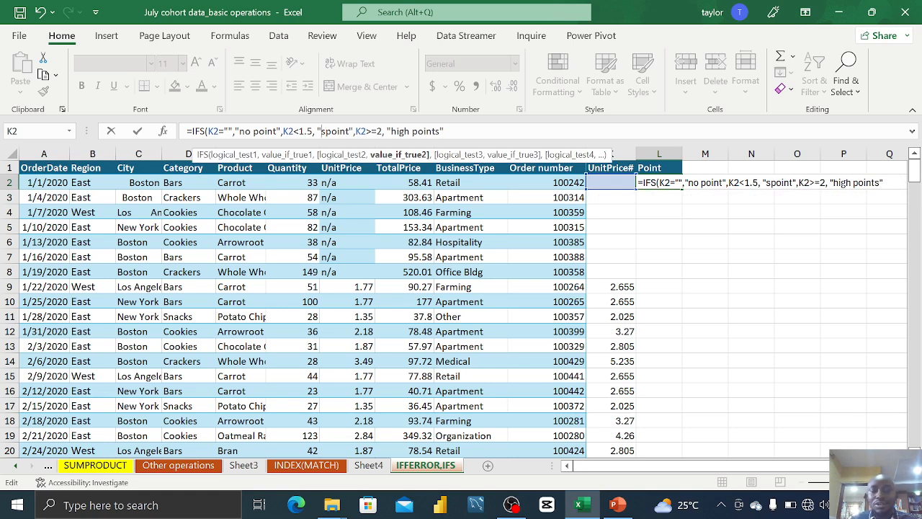
pyautogui.press('BackSpace')
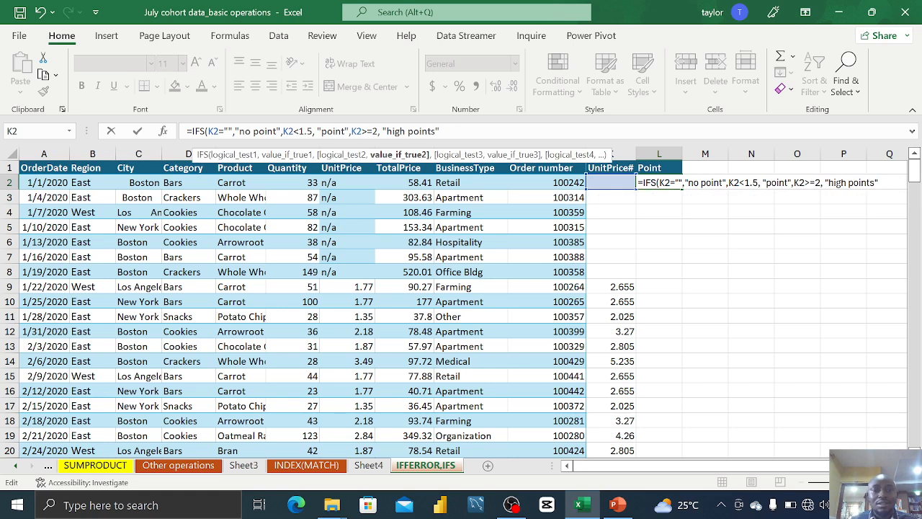
pyautogui.write('s')
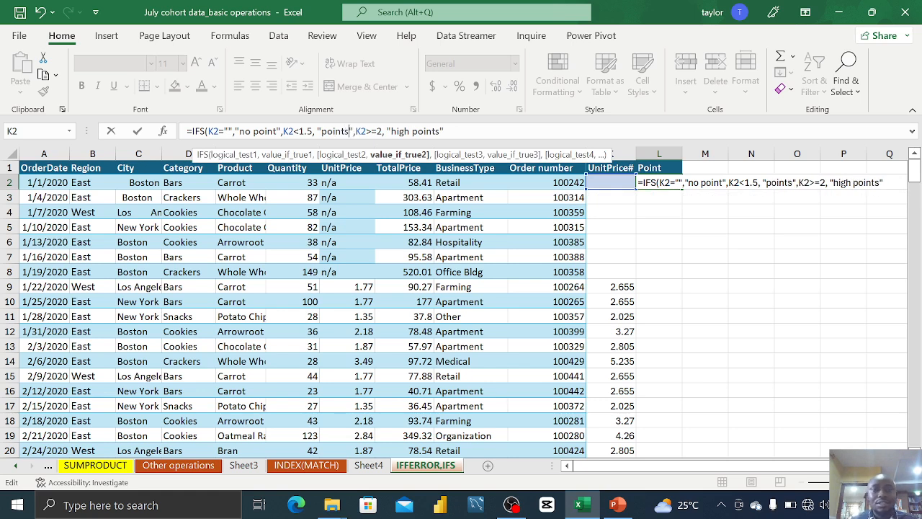
pyautogui.click(445, 131)
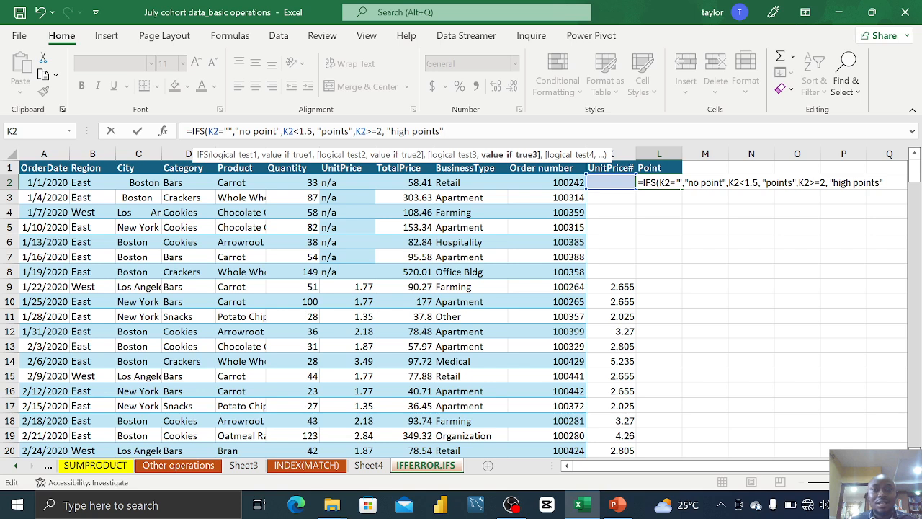
pyautogui.write(')')
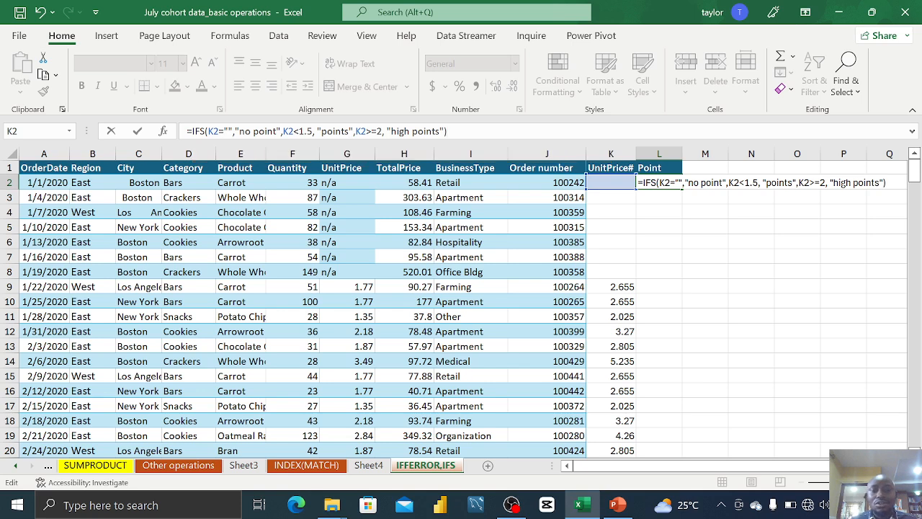
pyautogui.press('Return')
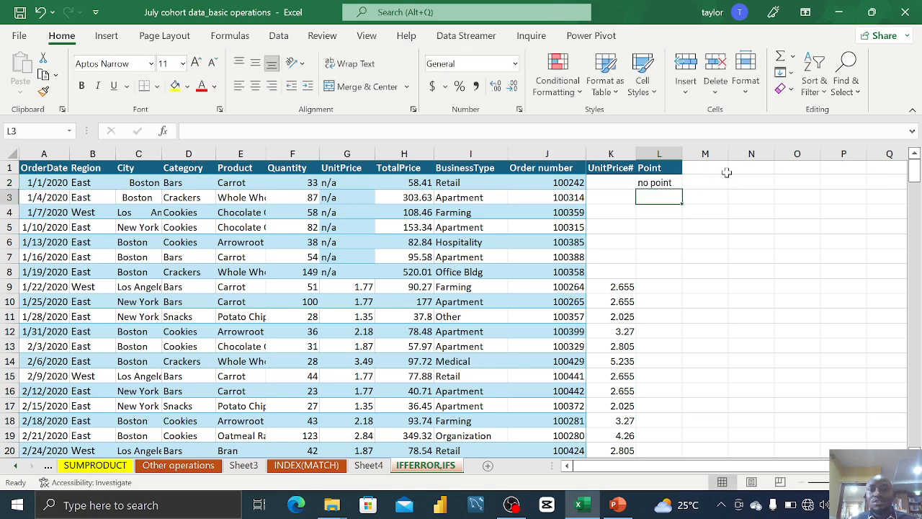
# Step: Fill the L2 IFS formula down the Point column and autofit the width of column L
pyautogui.click(654, 184)
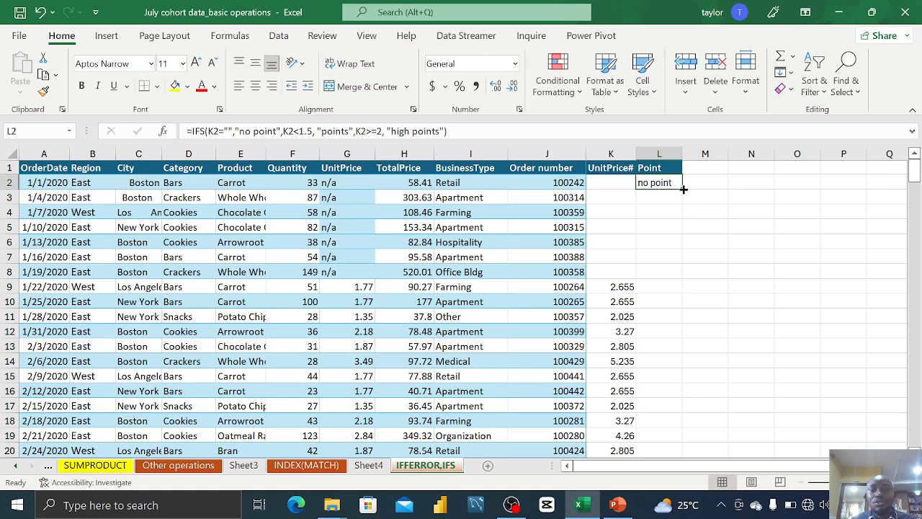
pyautogui.doubleClick(682, 188)
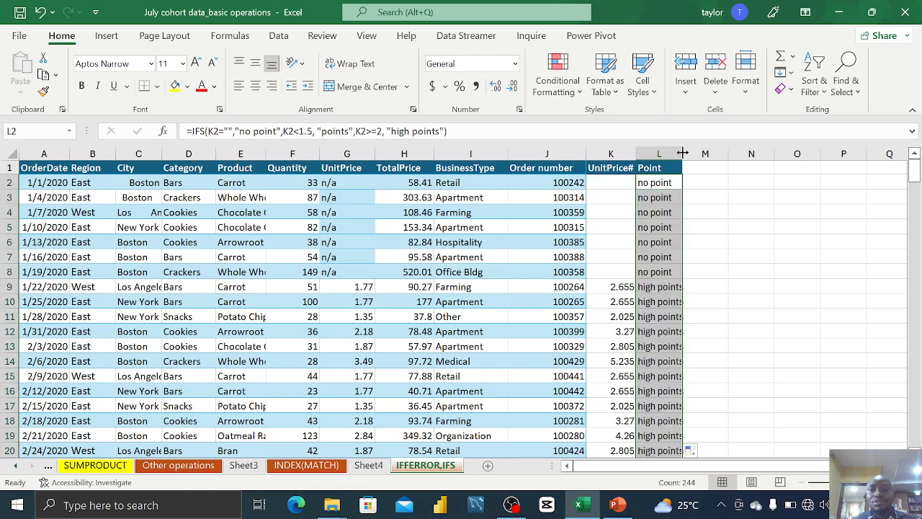
pyautogui.doubleClick(682, 153)
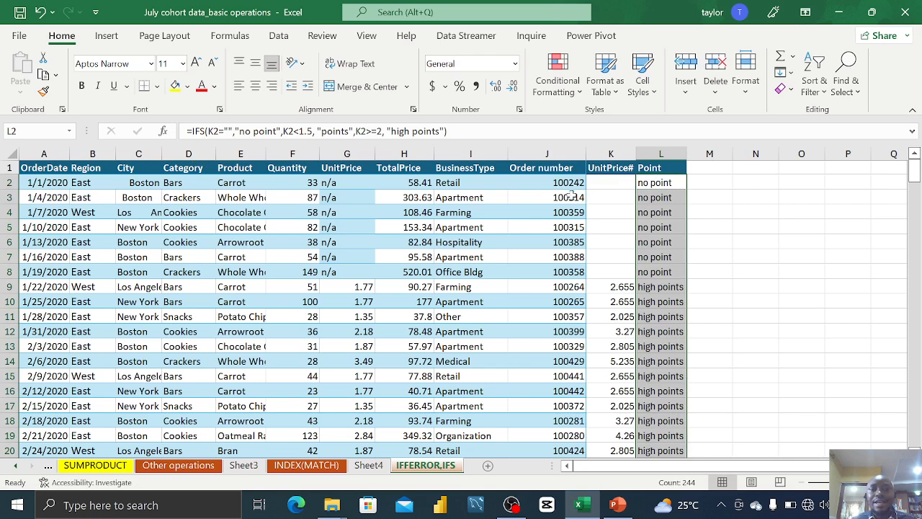
# Step: Review the IFERROR formula in K2 and the IFS formula in L2, and check the Point results down column L
pyautogui.click(609, 182)
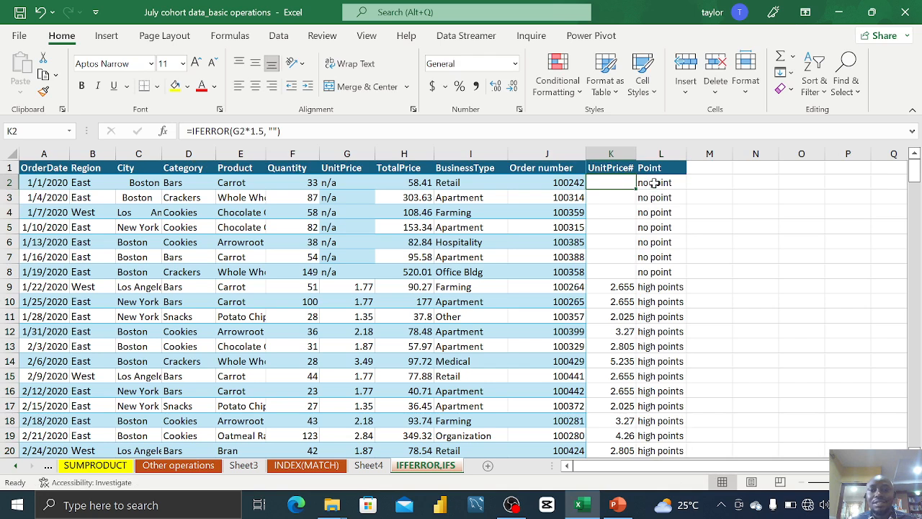
pyautogui.click(653, 183)
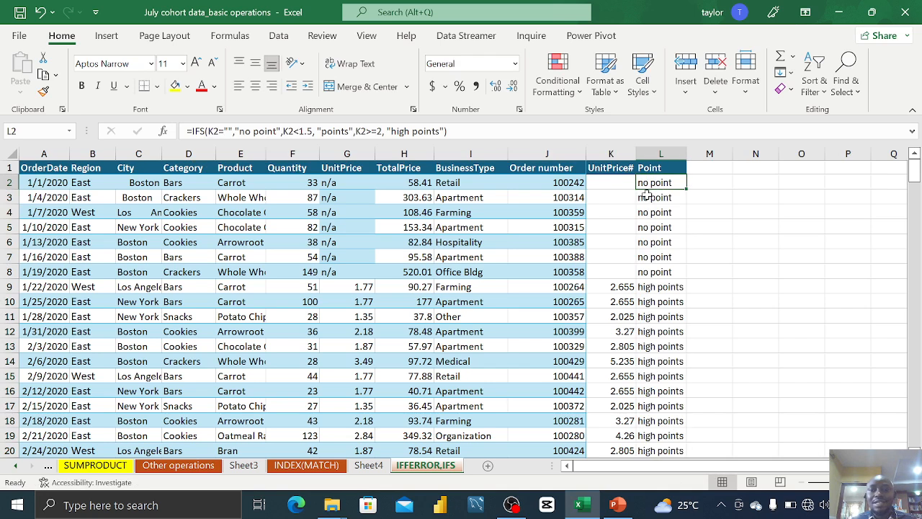
pyautogui.click(610, 186)
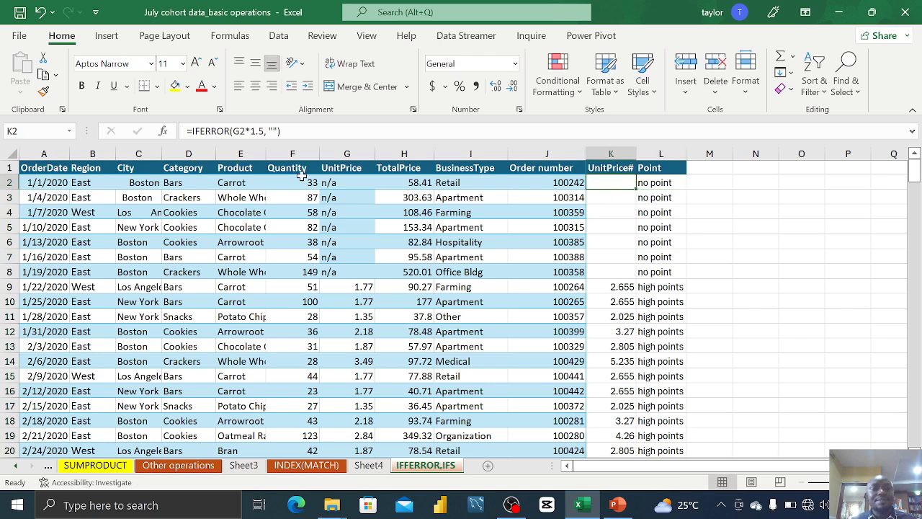
pyautogui.click(662, 183)
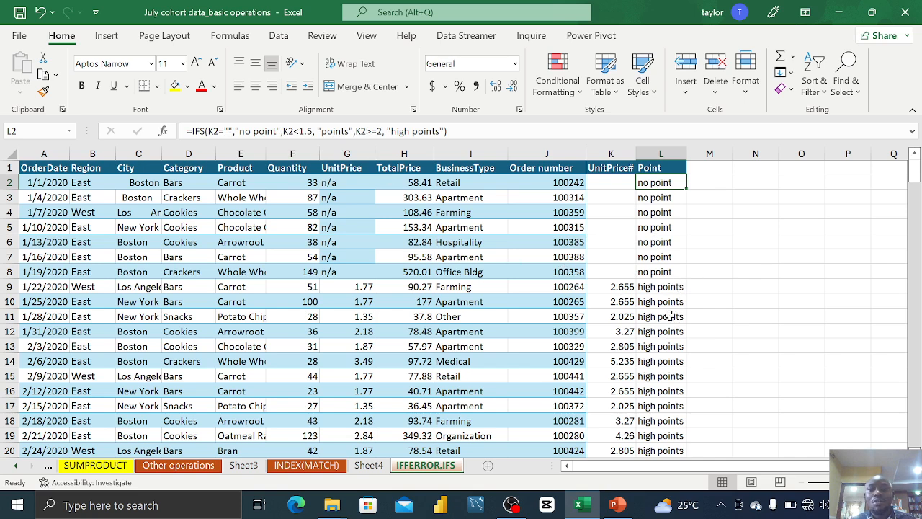
pyautogui.scroll(-2, 670, 317)
pyautogui.scroll(-20, 670, 320)
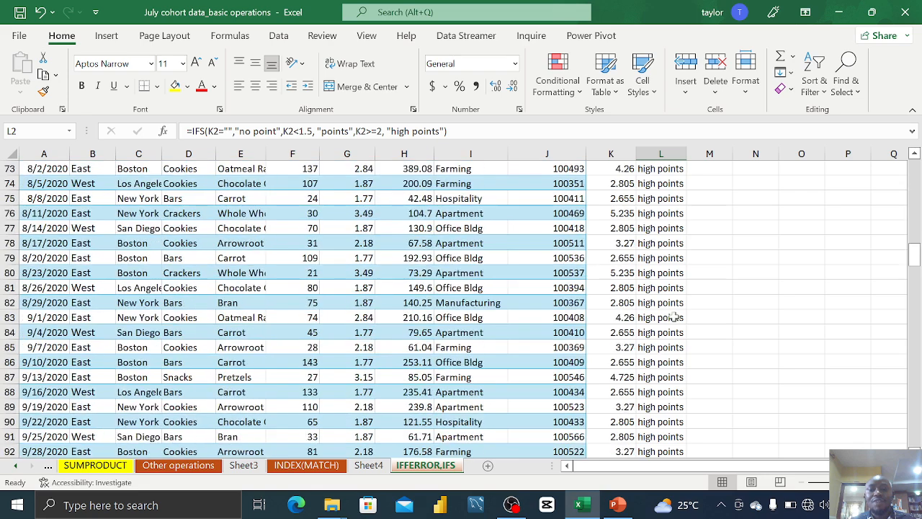
pyautogui.scroll(-12, 677, 326)
pyautogui.scroll(20, 677, 322)
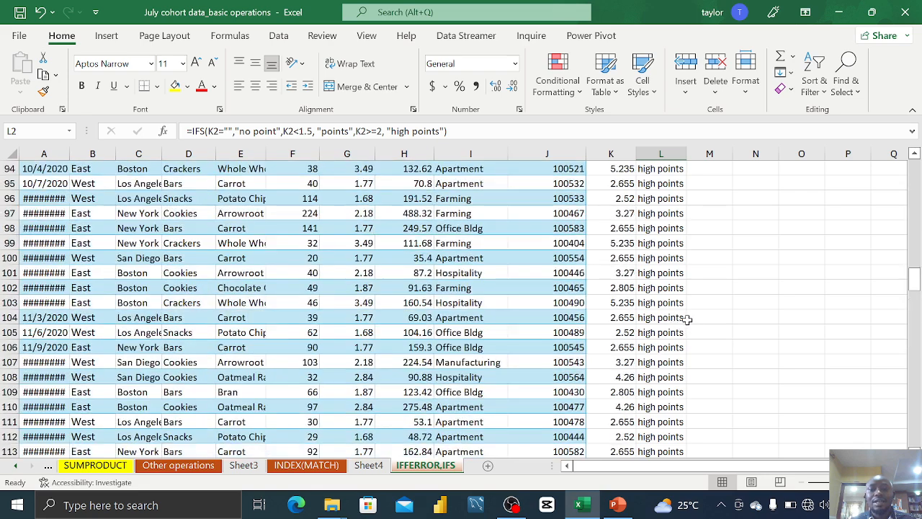
pyautogui.scroll(17, 677, 321)
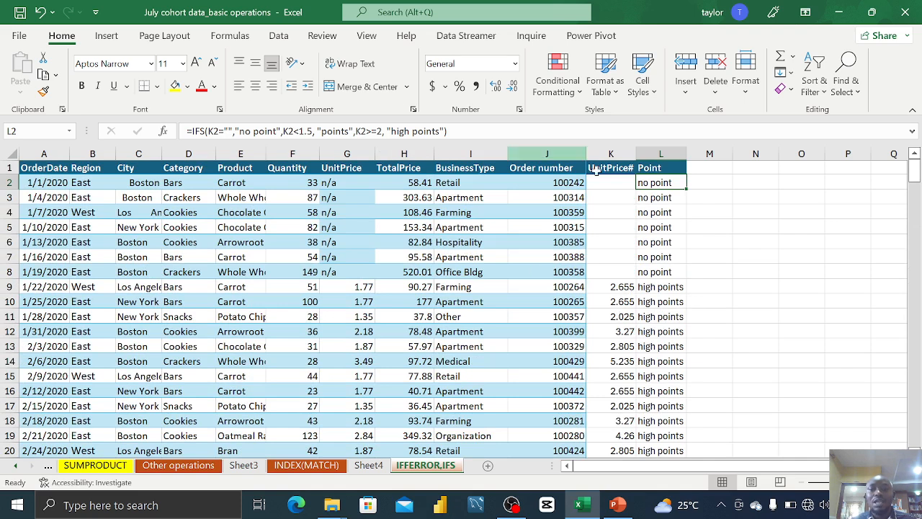
pyautogui.scroll(-14, 668, 310)
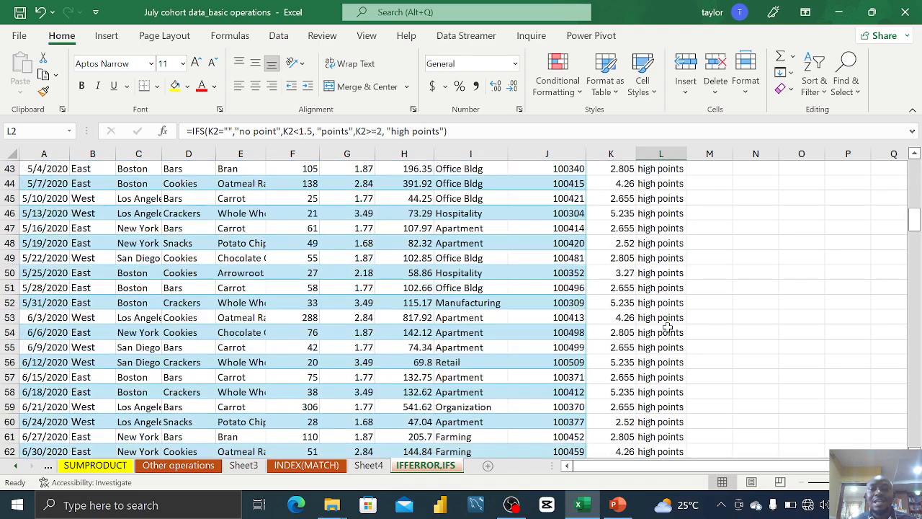
pyautogui.scroll(-20, 668, 327)
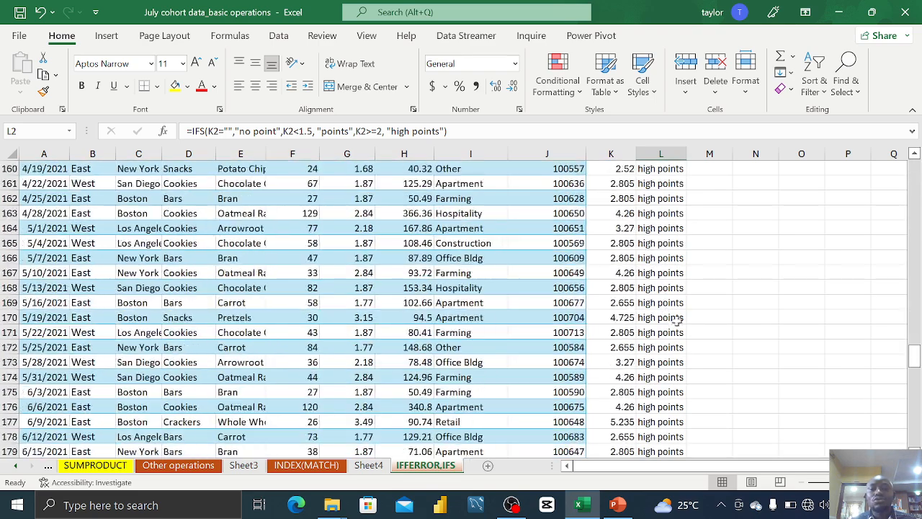
pyautogui.scroll(-1, 677, 322)
pyautogui.scroll(20, 670, 317)
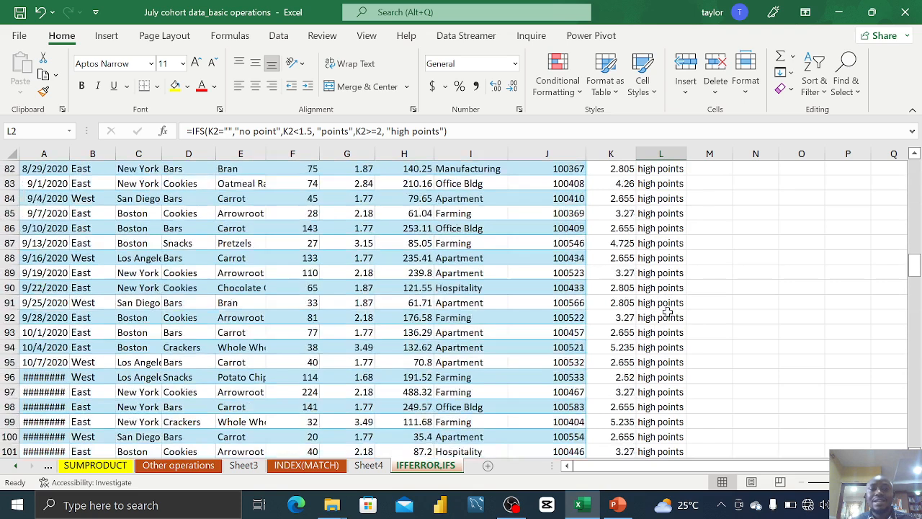
pyautogui.scroll(20, 668, 311)
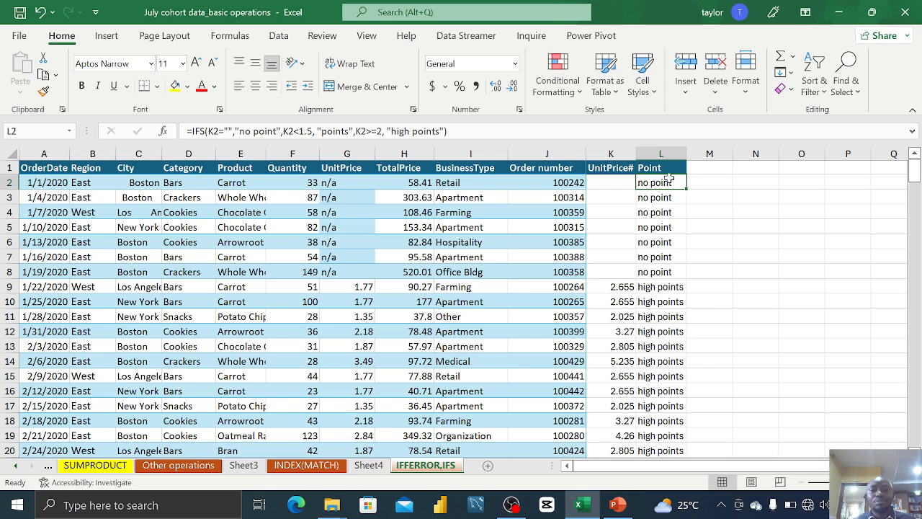
pyautogui.click(603, 184)
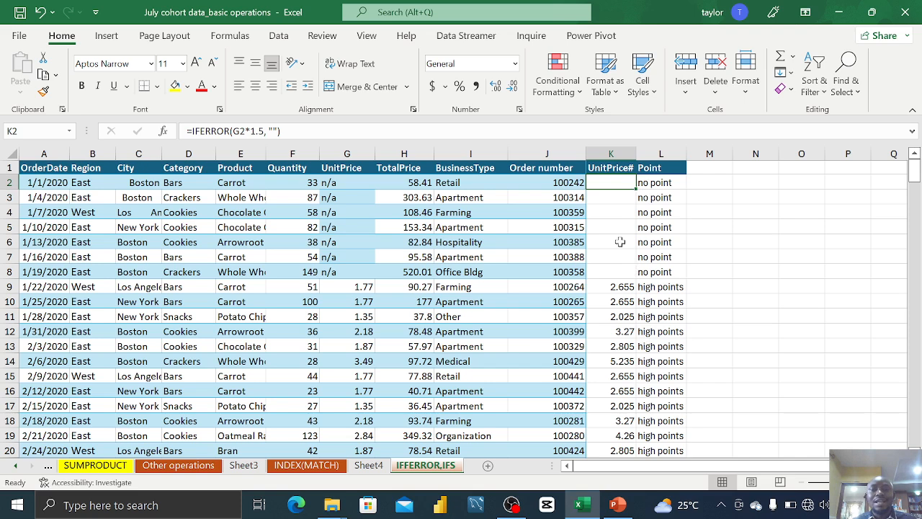
pyautogui.click(653, 185)
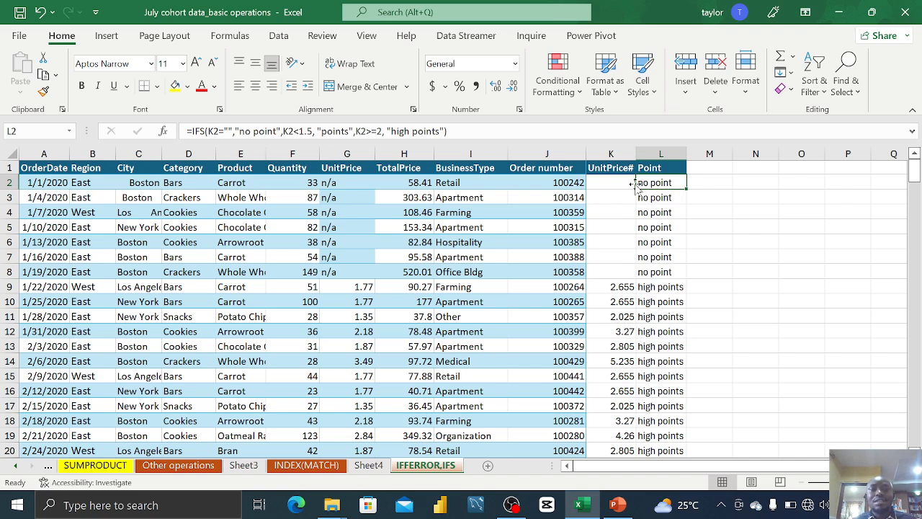
pyautogui.click(604, 182)
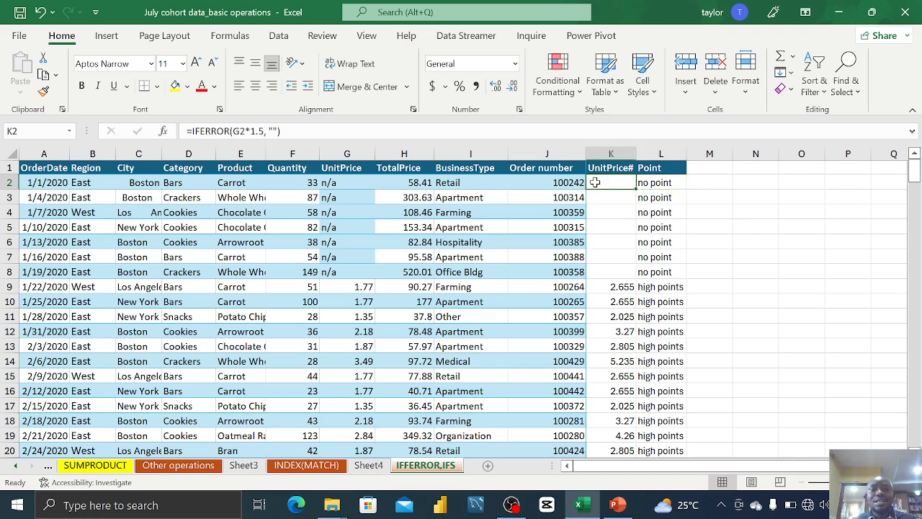
pyautogui.click(654, 183)
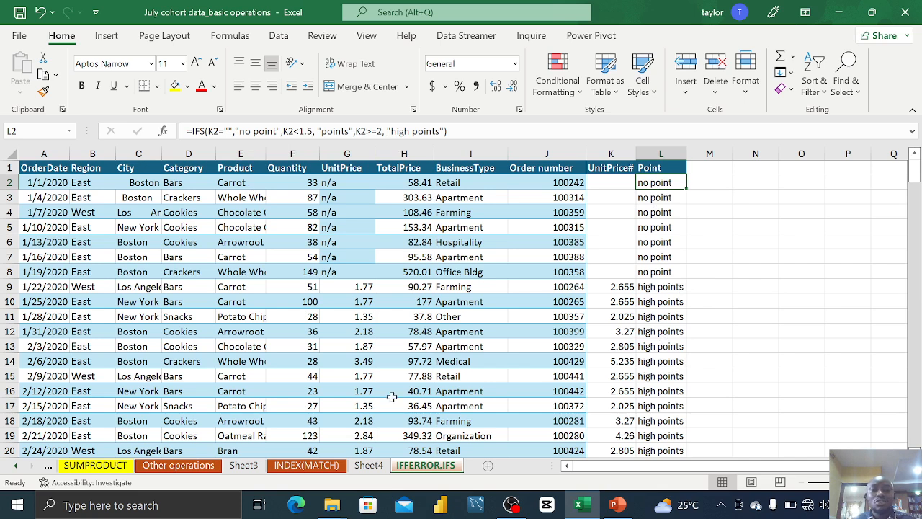
# Step: On the INDEX(MATCH) sheet, start an INDEX formula in L3 under Quantity
pyautogui.click(304, 468)
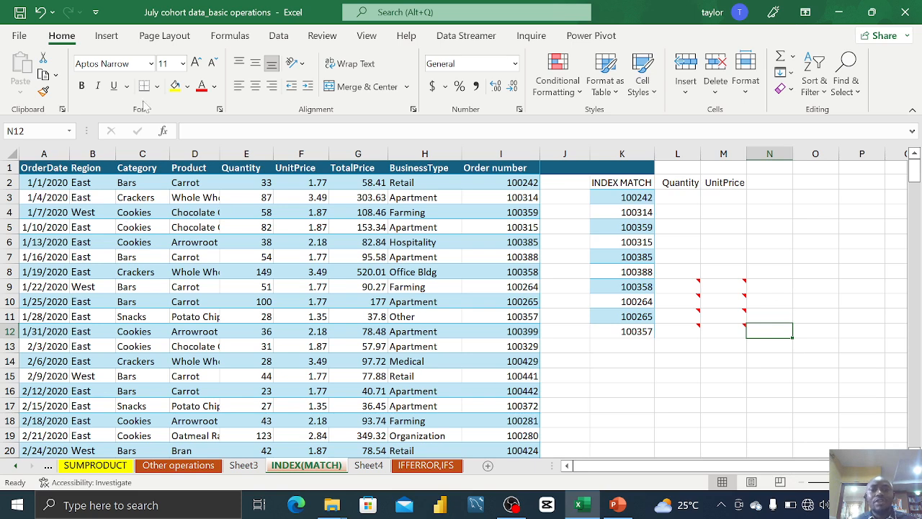
pyautogui.scroll(-1, 213, 288)
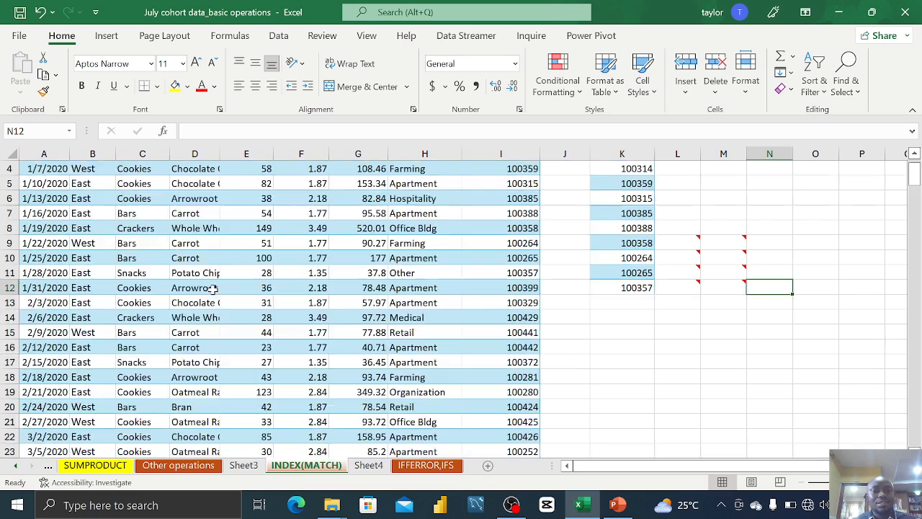
pyautogui.scroll(1, 216, 284)
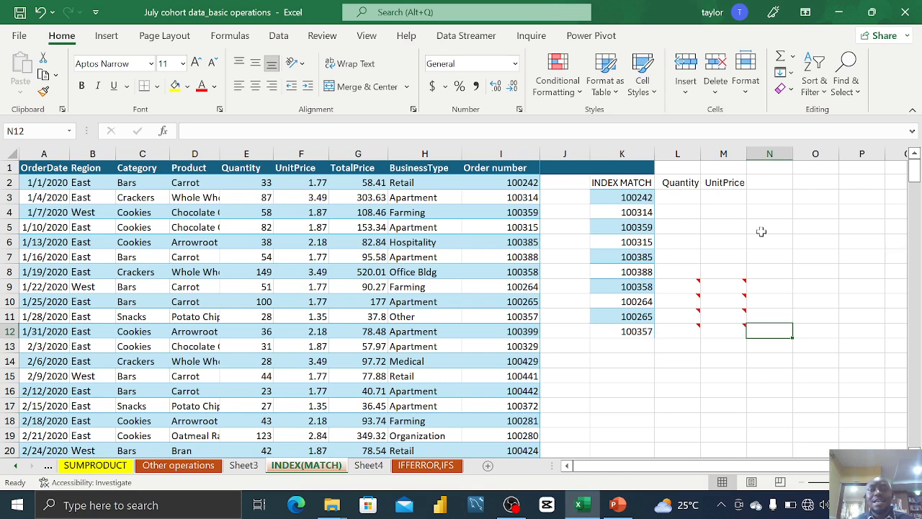
pyautogui.click(681, 201)
pyautogui.write('=')
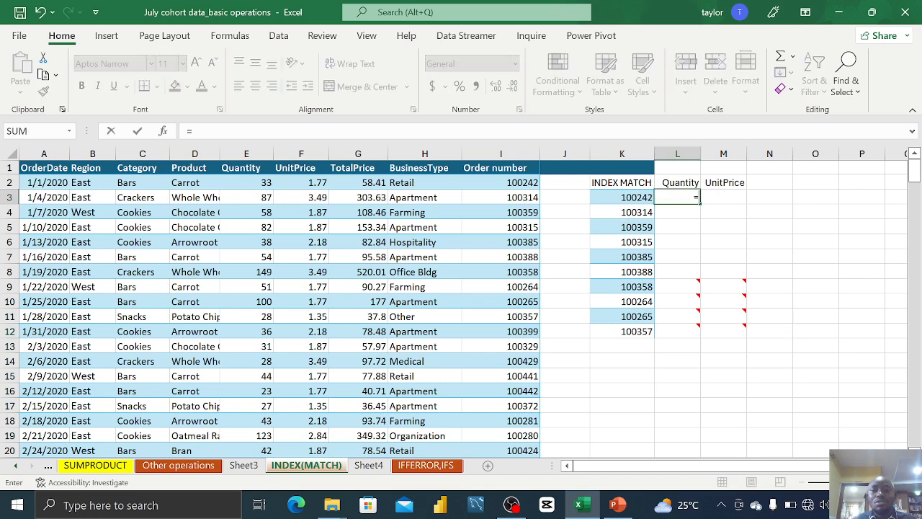
pyautogui.write('index')
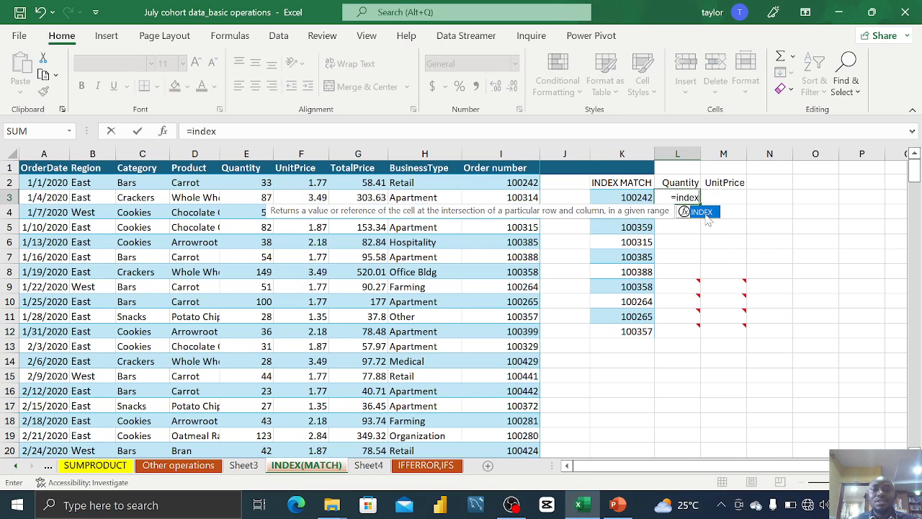
pyautogui.press('Tab')
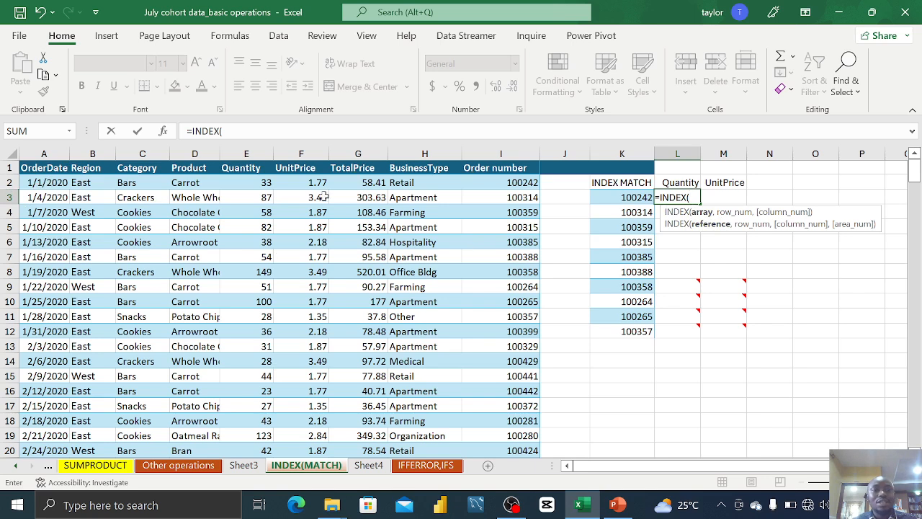
# Step: Set the INDEX array in the L3 formula to the whole data range A2:I245
pyautogui.click(28, 183)
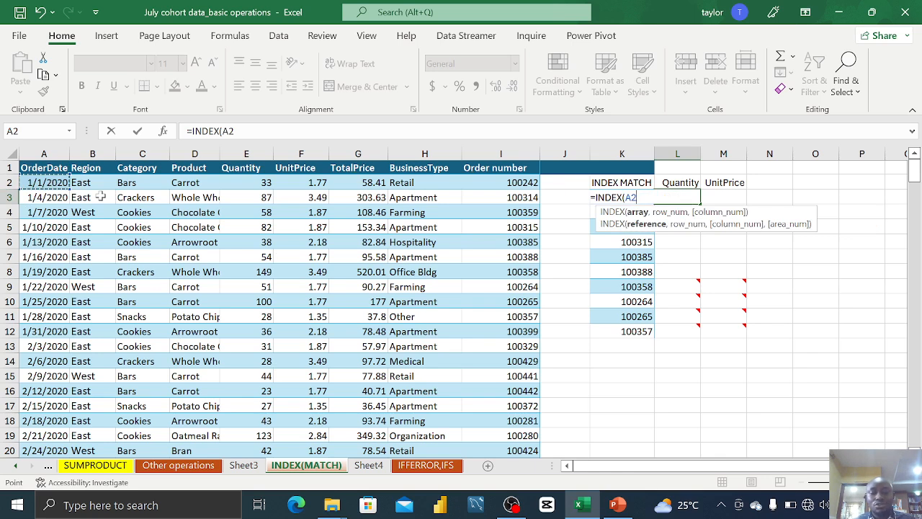
pyautogui.hotkey('ctrl', 'shift', 'Right')
pyautogui.hotkey('ctrl', 'shift', 'Down')
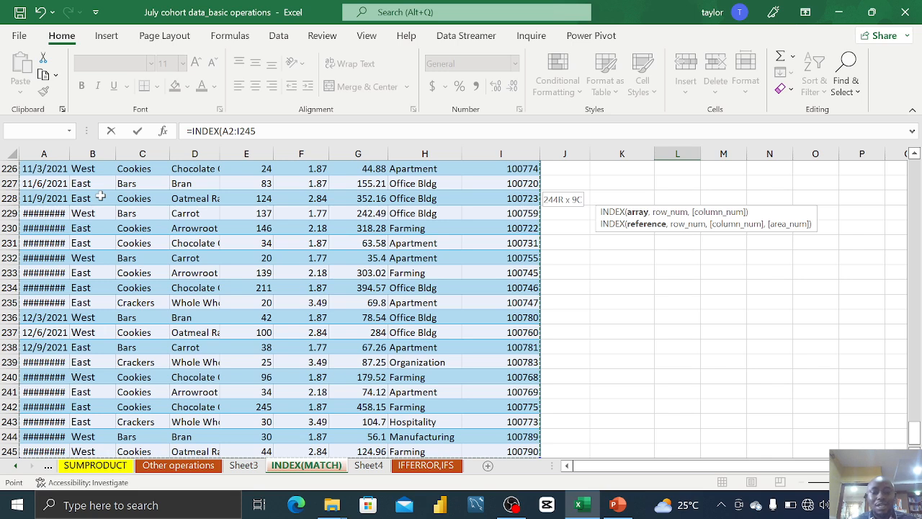
pyautogui.write(',')
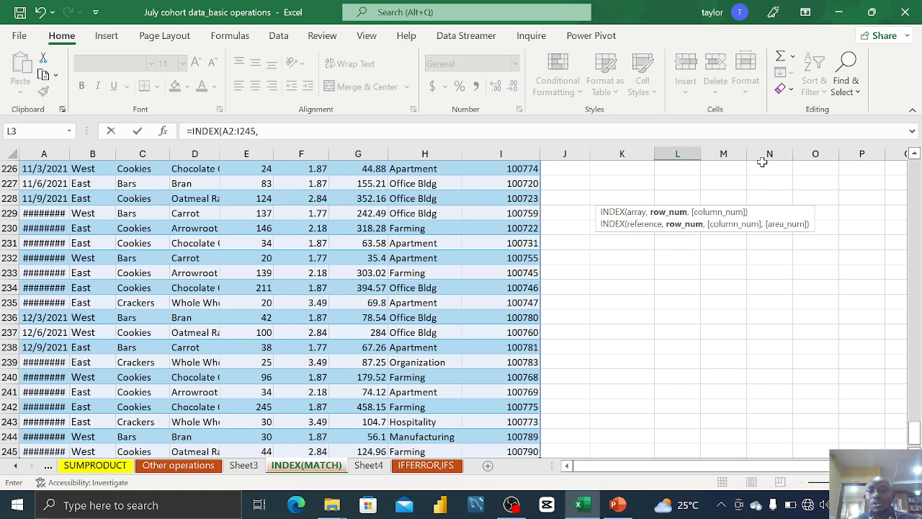
# Step: Complete the L3 INDEX formula with row number 1 and column number 5, and enter it
pyautogui.scroll(5, 761, 161)
pyautogui.moveTo(914, 413); pyautogui.dragTo(915, 148)
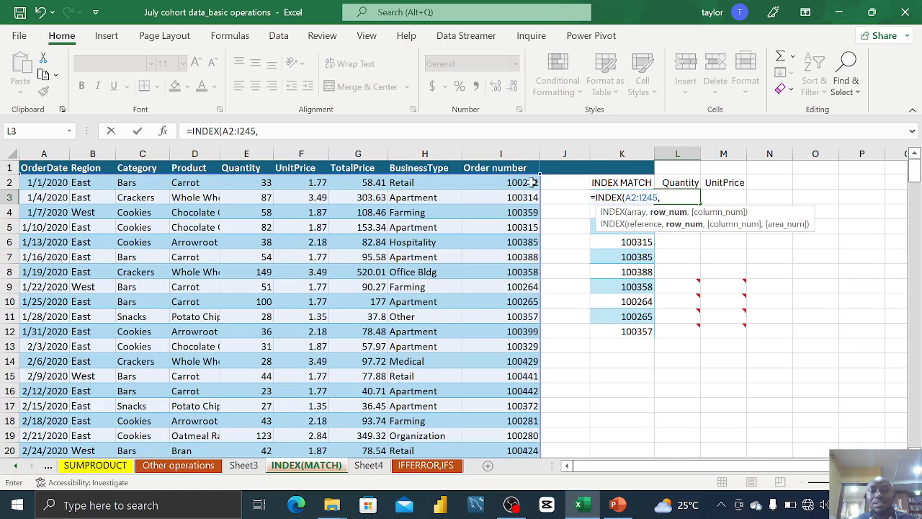
pyautogui.write('1,')
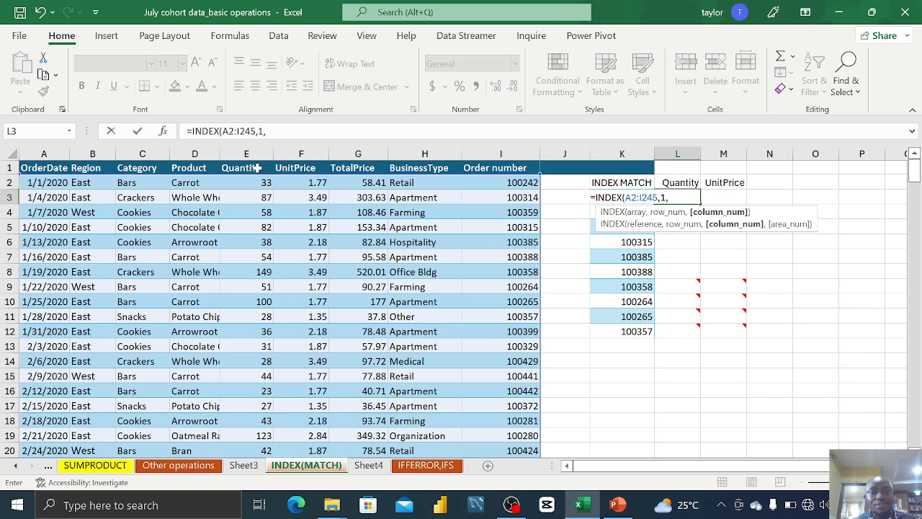
pyautogui.write('5')
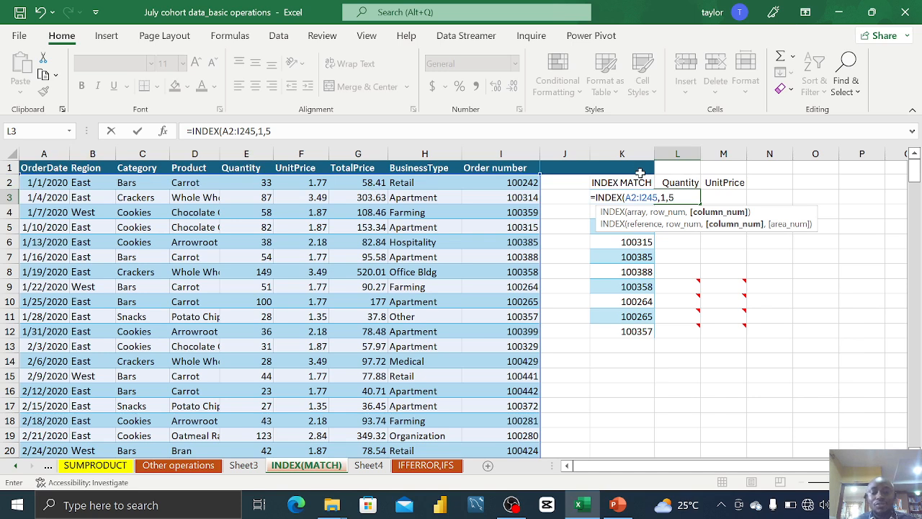
pyautogui.write(')')
pyautogui.press('Return')
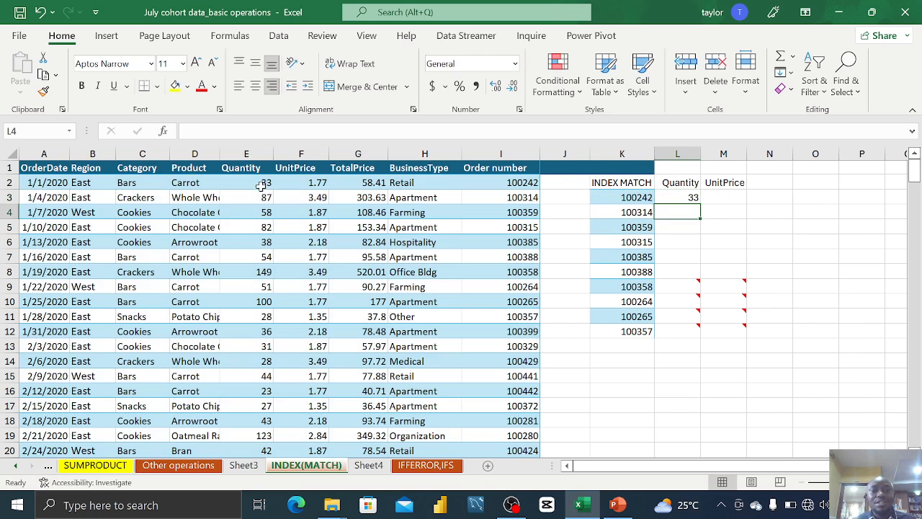
# Step: Fill the L3 INDEX formula down the Quantity column to L12 and across the UnitPrice column to M12
pyautogui.click(698, 196)
pyautogui.moveTo(699, 205); pyautogui.dragTo(699, 335)
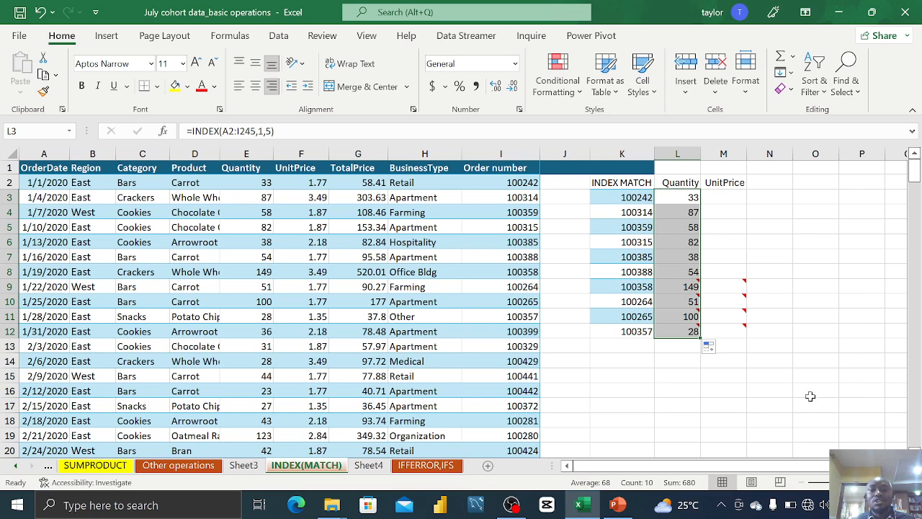
pyautogui.click(699, 200)
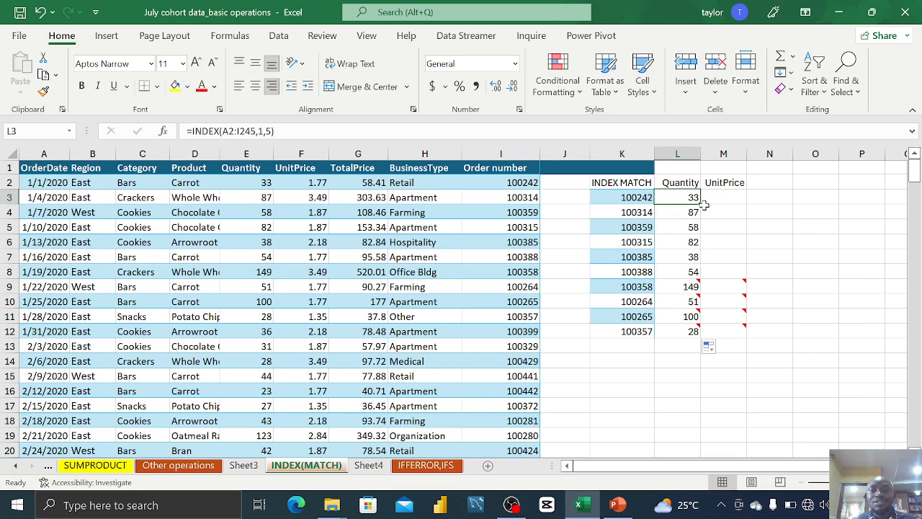
pyautogui.moveTo(704, 206); pyautogui.dragTo(758, 333)
pyautogui.click(696, 197)
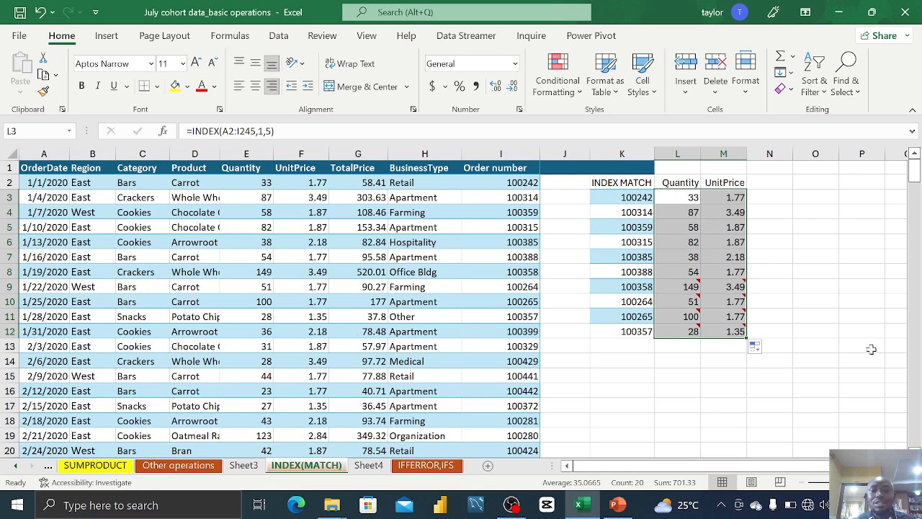
pyautogui.click(786, 214)
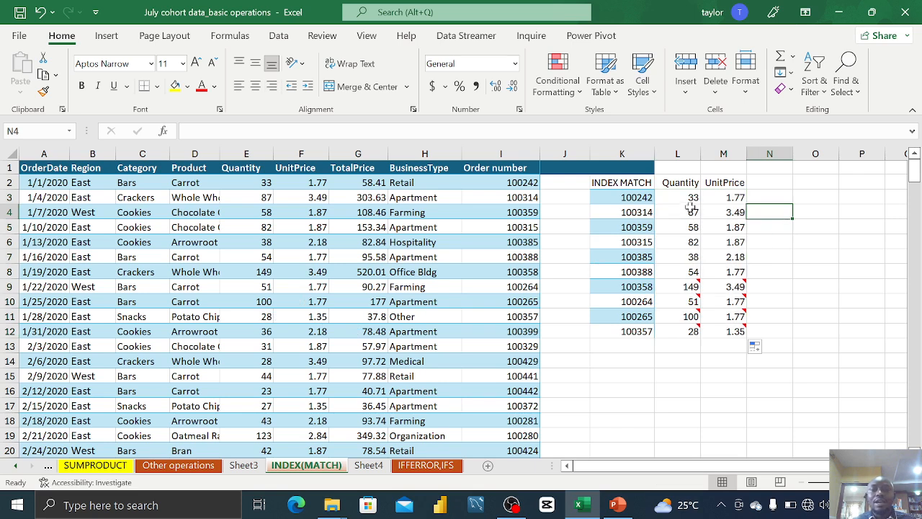
# Step: Make the array reference in the L3 INDEX formula absolute as $A$2:$I$245
pyautogui.click(671, 194)
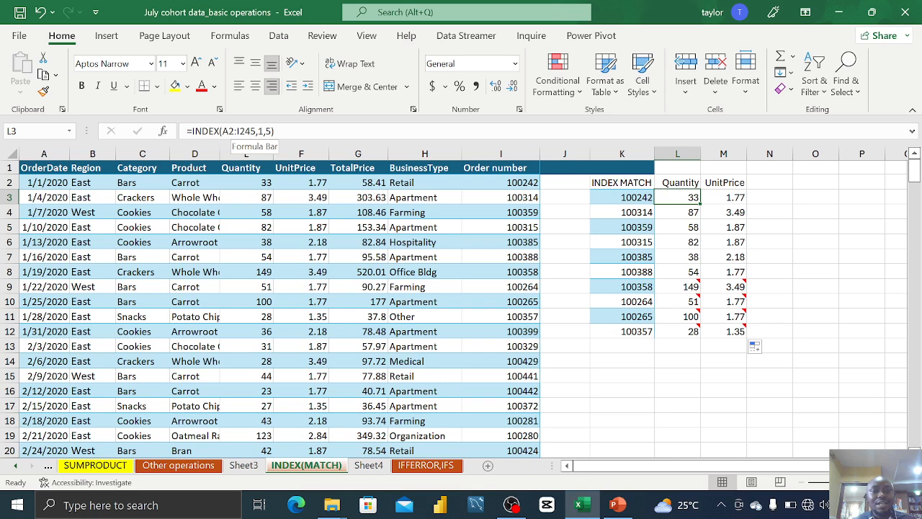
pyautogui.moveTo(251, 131); pyautogui.dragTo(222, 131)
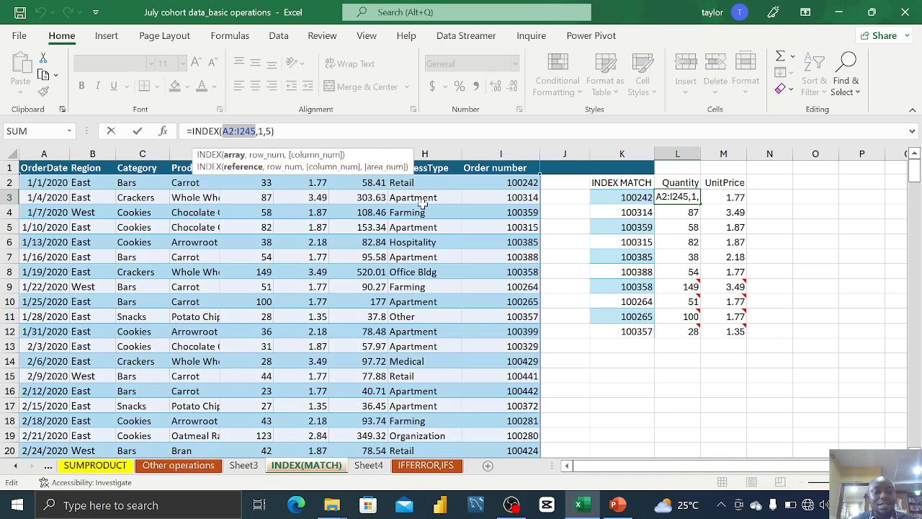
pyautogui.press('F4')
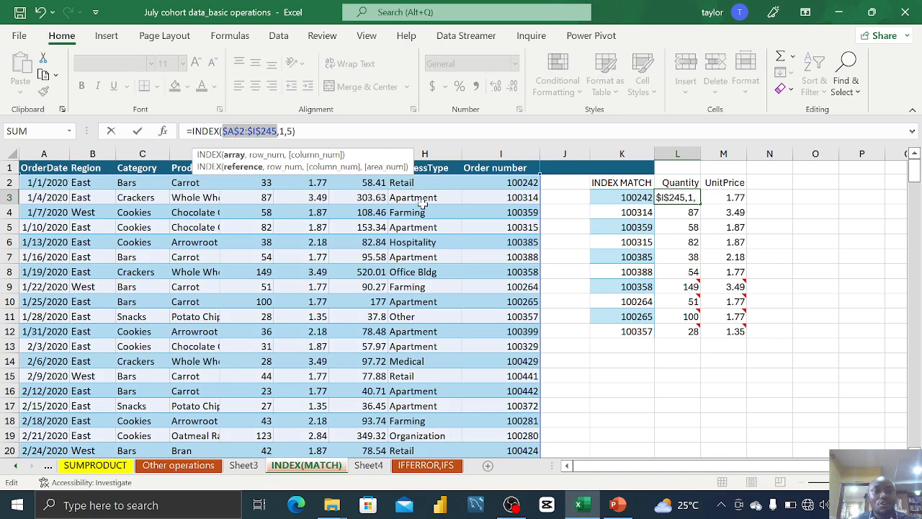
# Step: Enter the absolute-reference INDEX formula in L3 and fill it down the Quantity column to L12 and across the UnitPrice column to M12
pyautogui.moveTo(679, 281)
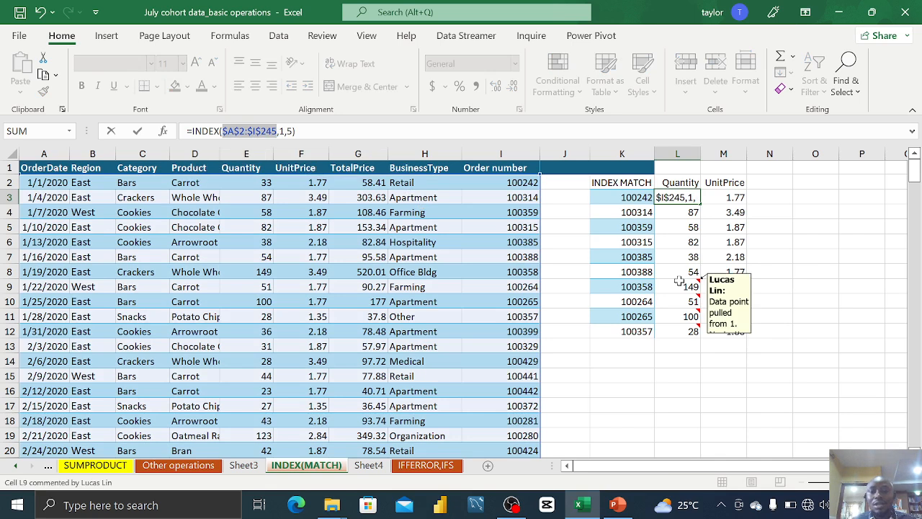
pyautogui.press('Return')
pyautogui.click(690, 198)
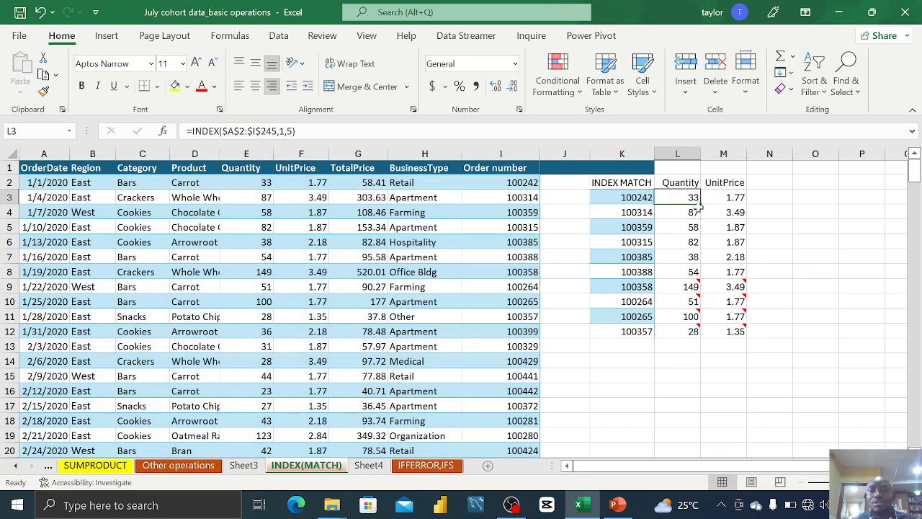
pyautogui.moveTo(698, 206); pyautogui.dragTo(735, 344)
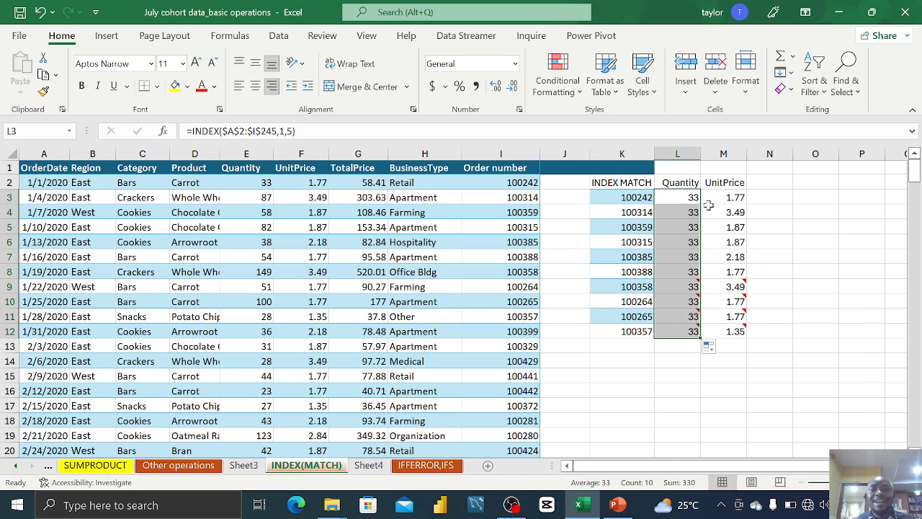
pyautogui.click(717, 269)
pyautogui.click(689, 200)
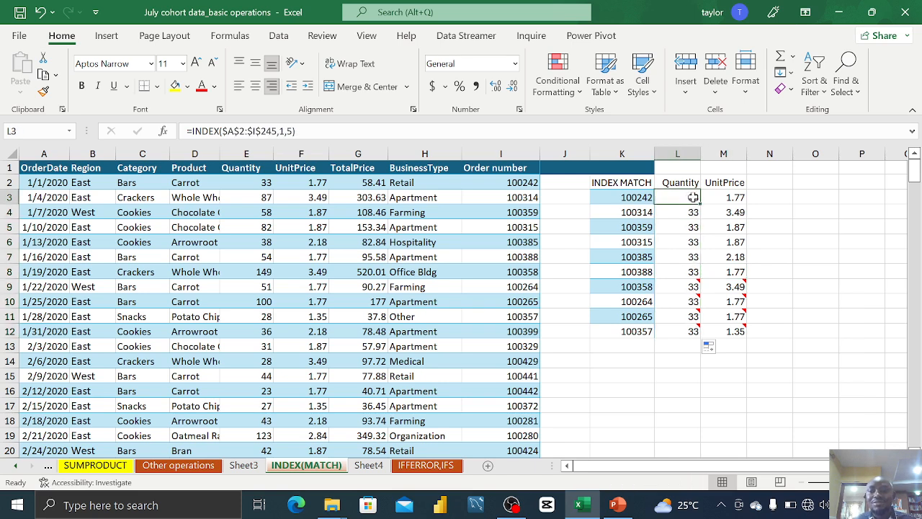
pyautogui.moveTo(703, 205); pyautogui.dragTo(739, 336)
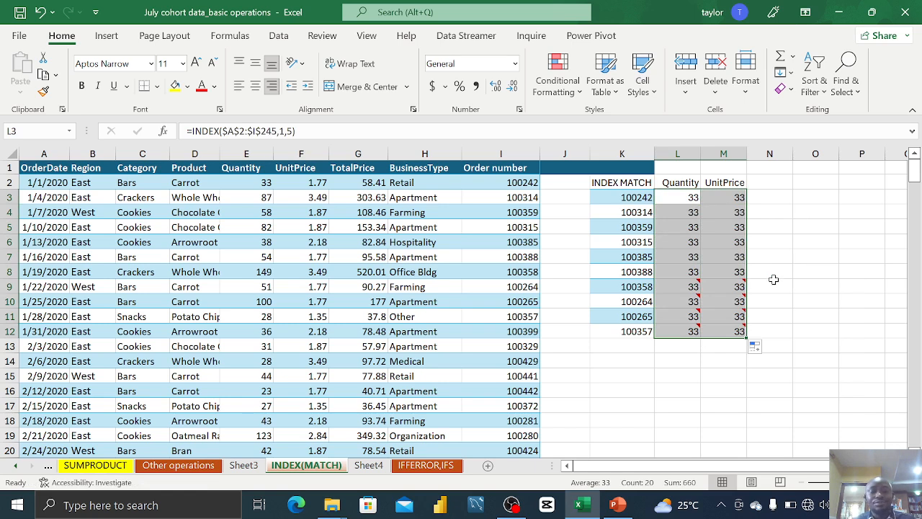
# Step: Undo the Quantity and UnitPrice fills and the absolute reference, back to =INDEX(A2:I245,1,5) in L3 alone
pyautogui.hotkey('ctrl', 'z')
pyautogui.hotkey('ctrl', 'z')
pyautogui.hotkey('ctrl', 'z')
pyautogui.hotkey('ctrl', 'z')
pyautogui.hotkey('ctrl', 'z')
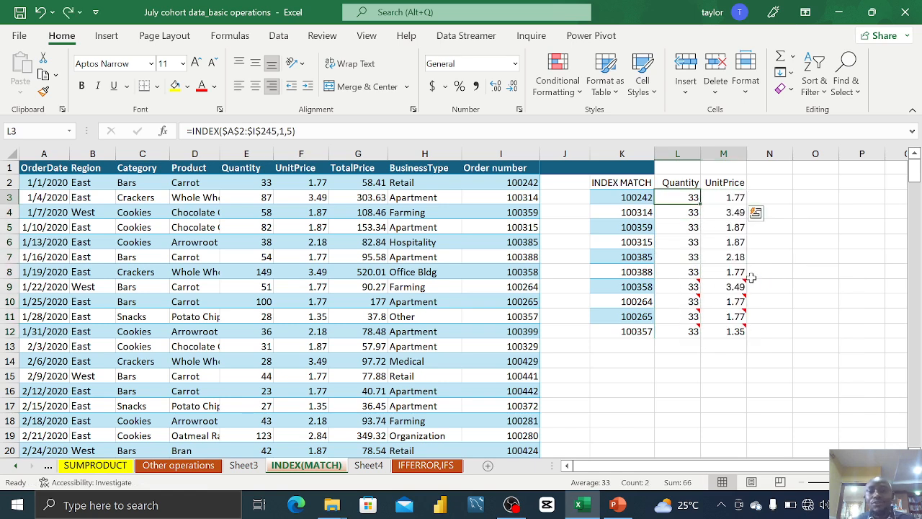
pyautogui.hotkey('ctrl', 'z')
pyautogui.hotkey('ctrl', 'z')
pyautogui.hotkey('ctrl', 'z')
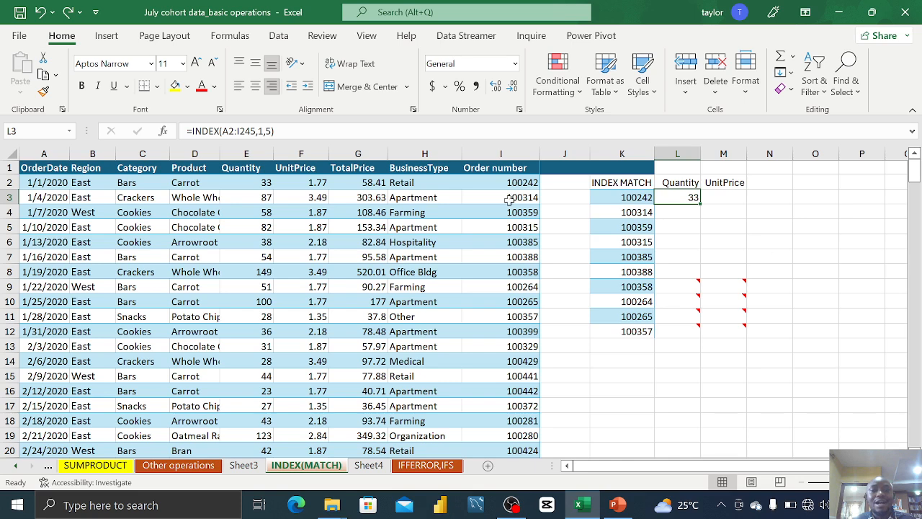
# Step: Fill the relative-reference INDEX formula from L3 through M12 and undo both fills
pyautogui.moveTo(700, 205); pyautogui.dragTo(749, 338)
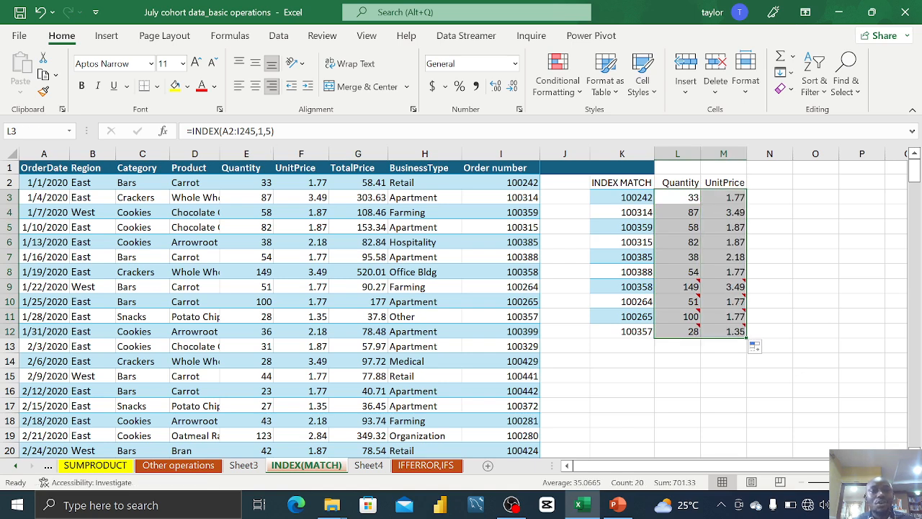
pyautogui.hotkey('ctrl', 'z')
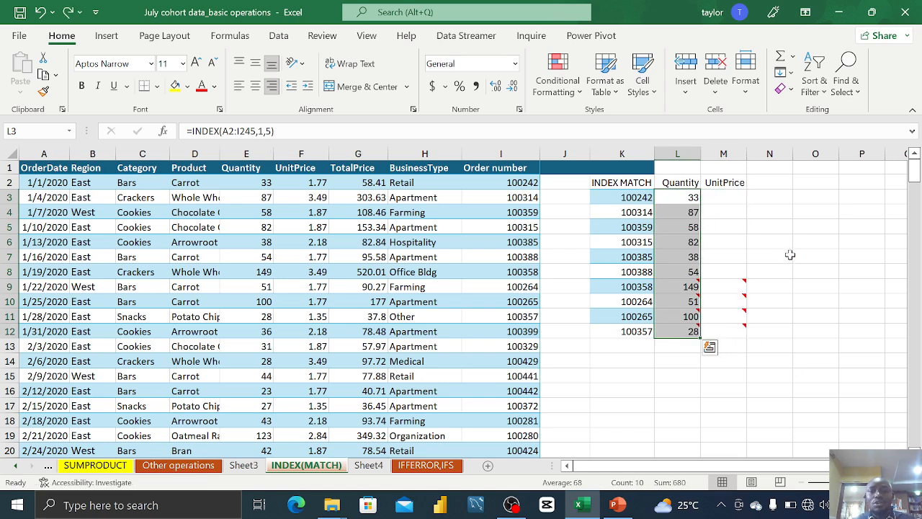
pyautogui.hotkey('ctrl', 'z')
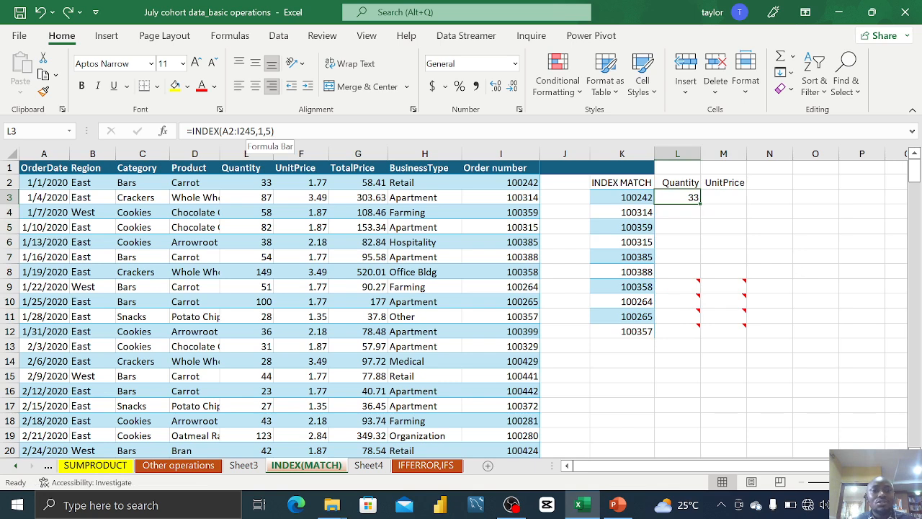
# Step: Make the array in the L3 INDEX formula absolute as $A$2:$I$245 and enter the formula
pyautogui.moveTo(257, 131); pyautogui.dragTo(223, 131)
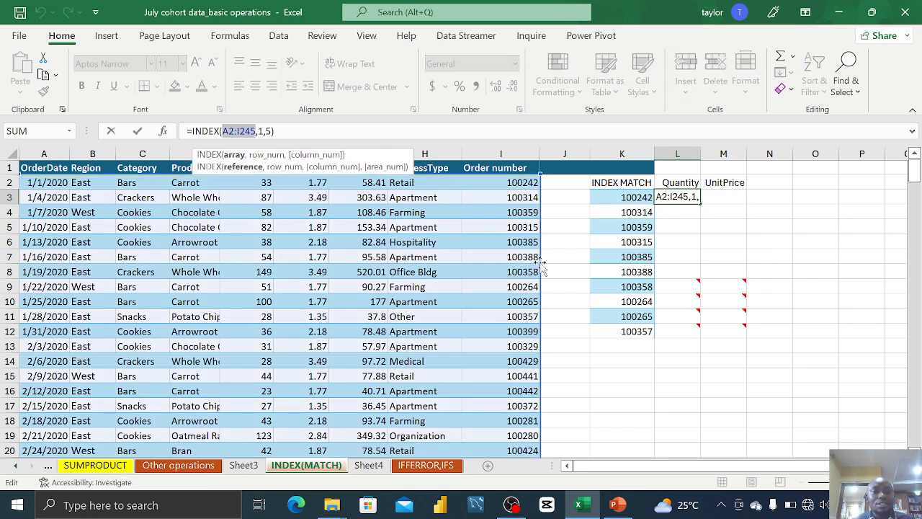
pyautogui.press('F4')
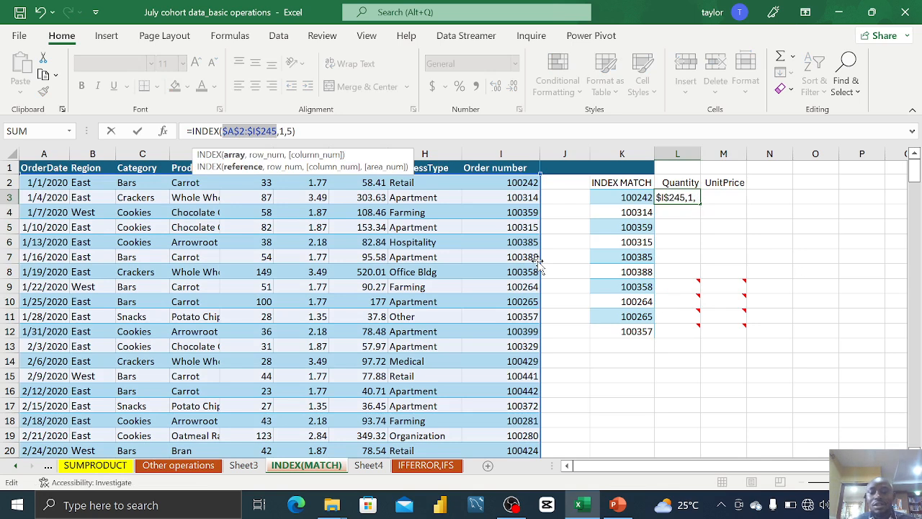
pyautogui.press('Return')
# Step: Fill the L3 formula with the locked array through M12 and undo both fills
pyautogui.click(681, 199)
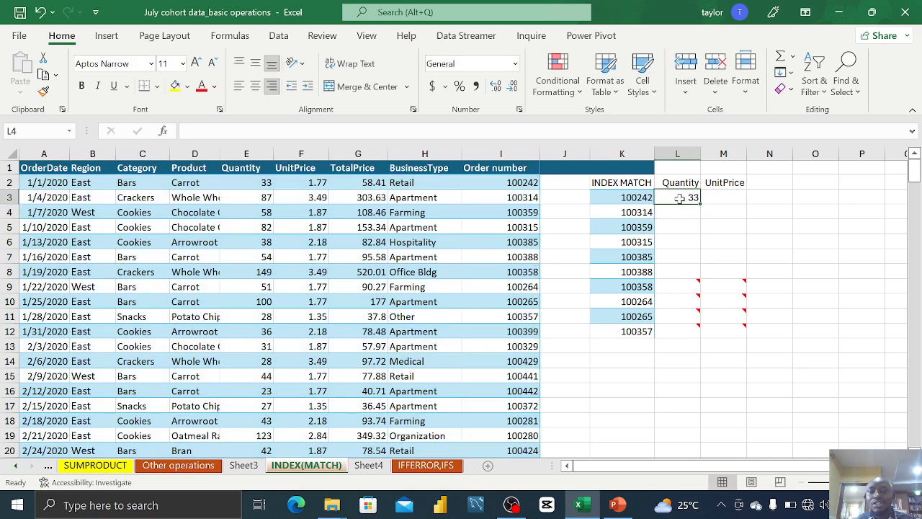
pyautogui.moveTo(701, 205); pyautogui.dragTo(743, 333)
pyautogui.hotkey('ctrl', 'z')
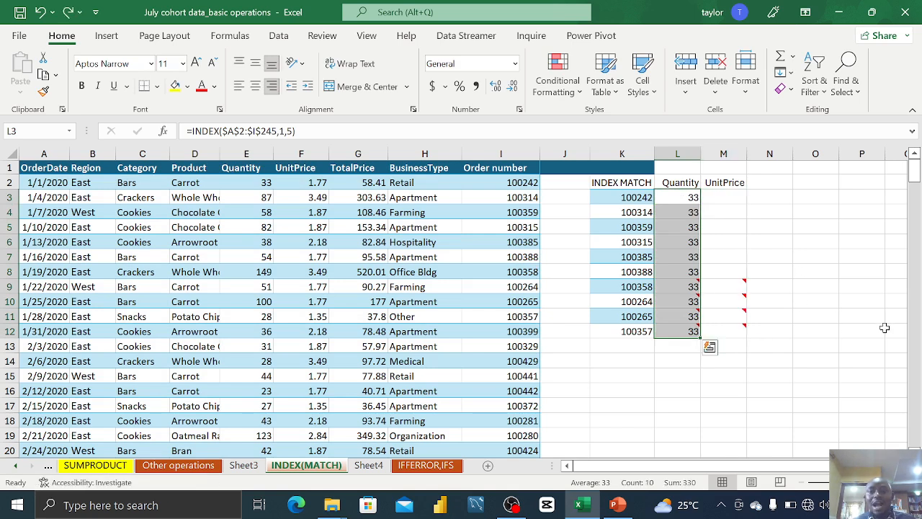
pyautogui.hotkey('ctrl', 'z')
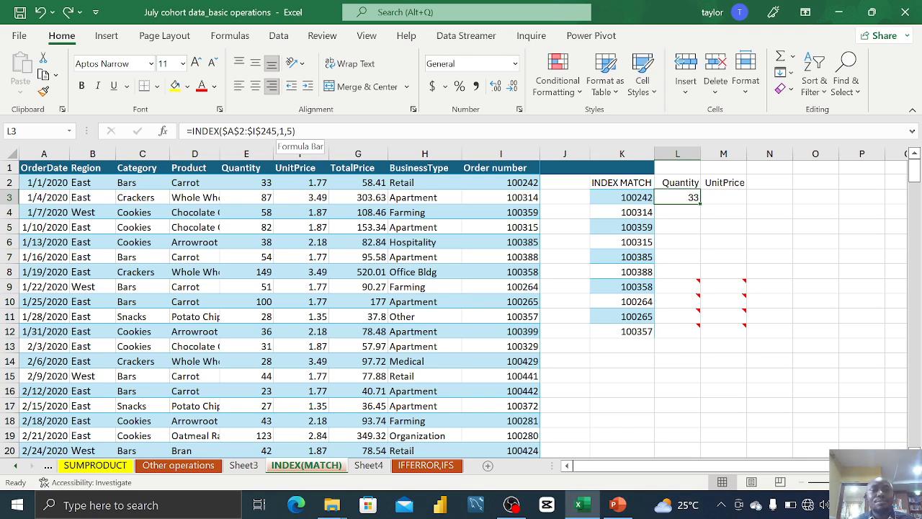
# Step: Replace the row number in the L3 INDEX formula with a MATCH function that uses $K3 as its lookup value
pyautogui.click(282, 130)
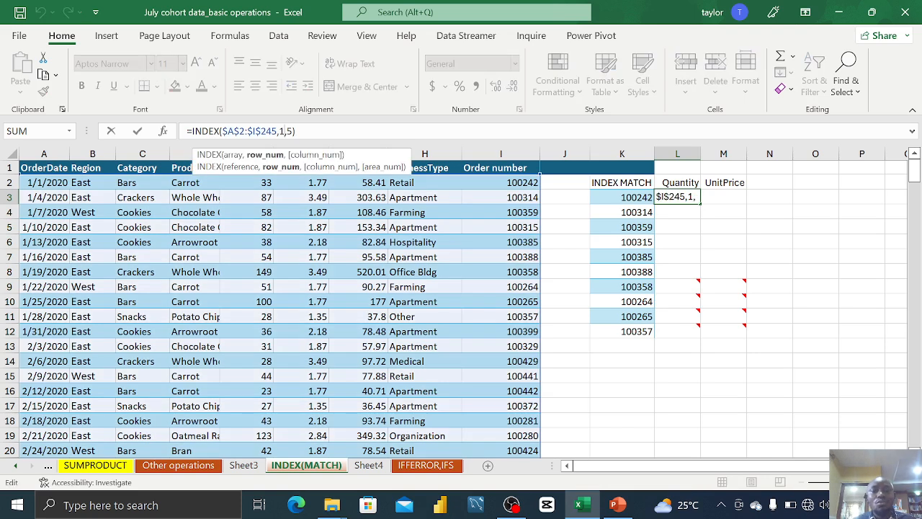
pyautogui.press('BackSpace')
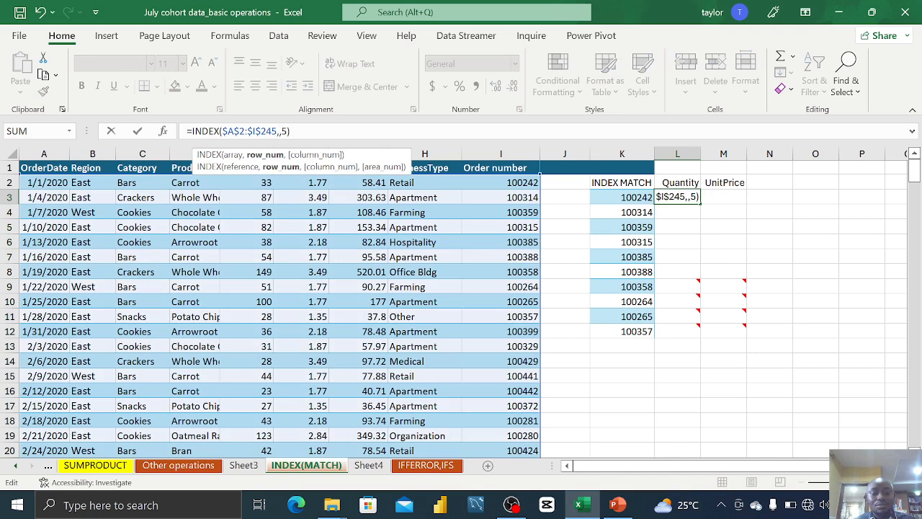
pyautogui.write('MATCH')
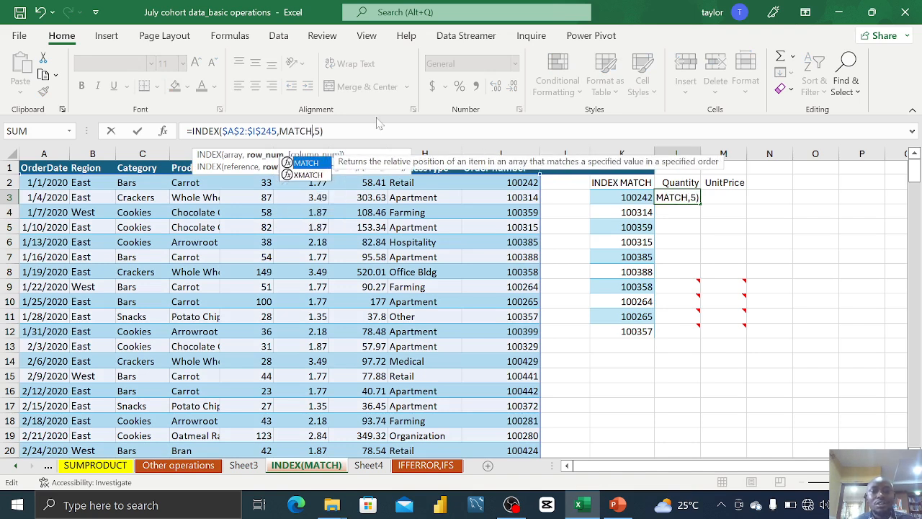
pyautogui.doubleClick(314, 163)
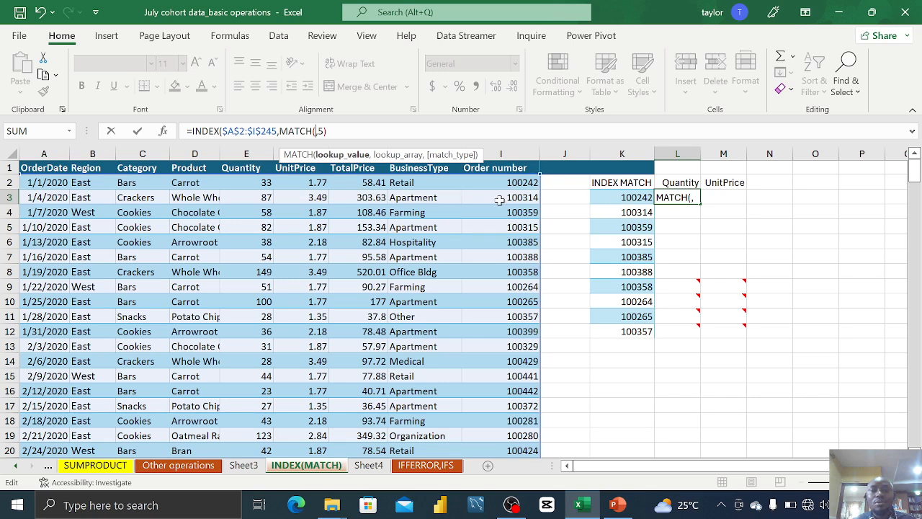
pyautogui.click(625, 197)
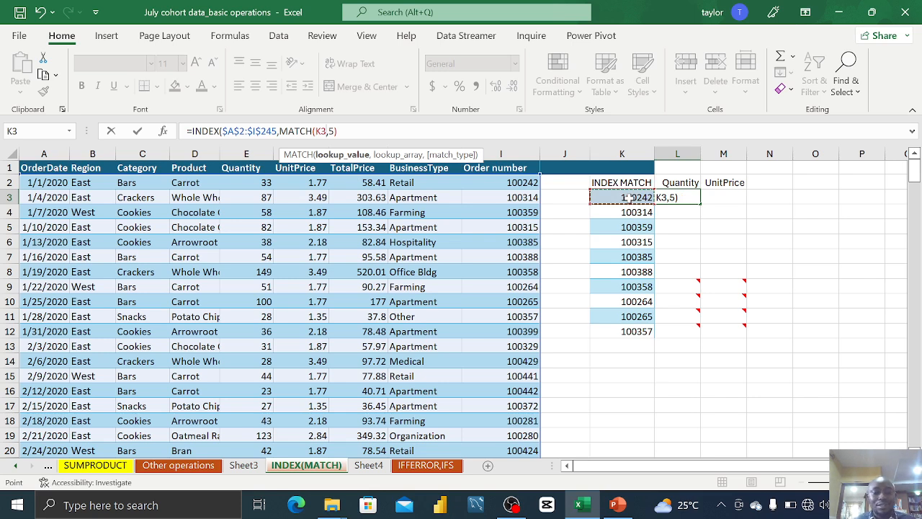
pyautogui.press('F4')
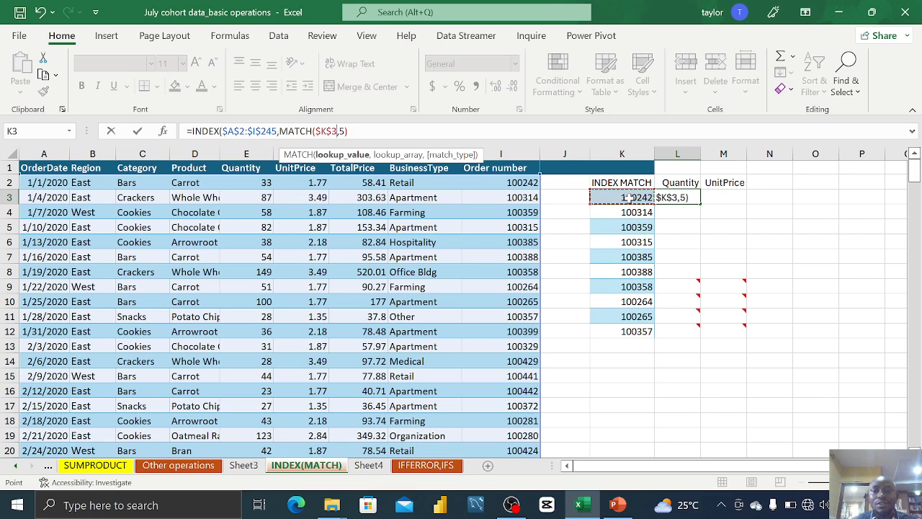
pyautogui.press('F4')
pyautogui.press('F4')
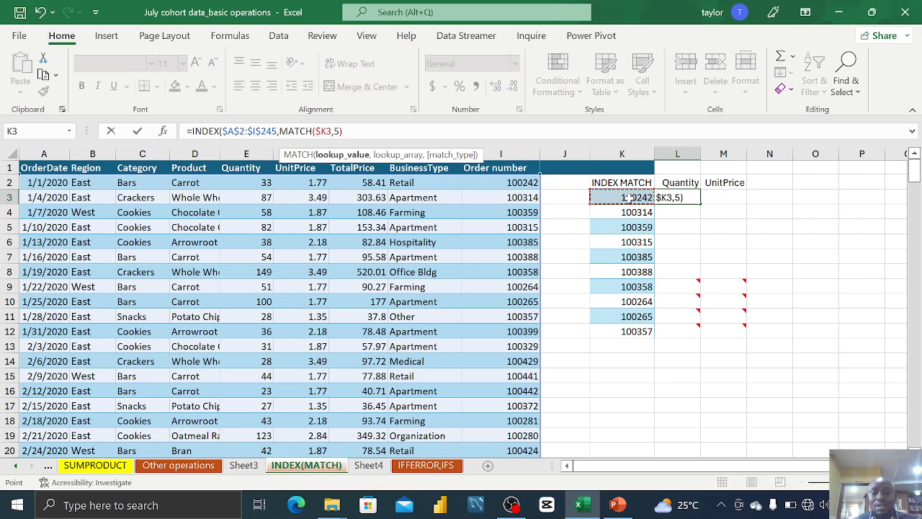
# Step: Set the MATCH lookup array to the order numbers $I$2:$I$245 with match type 0, close the function and enter the formula
pyautogui.write(',')
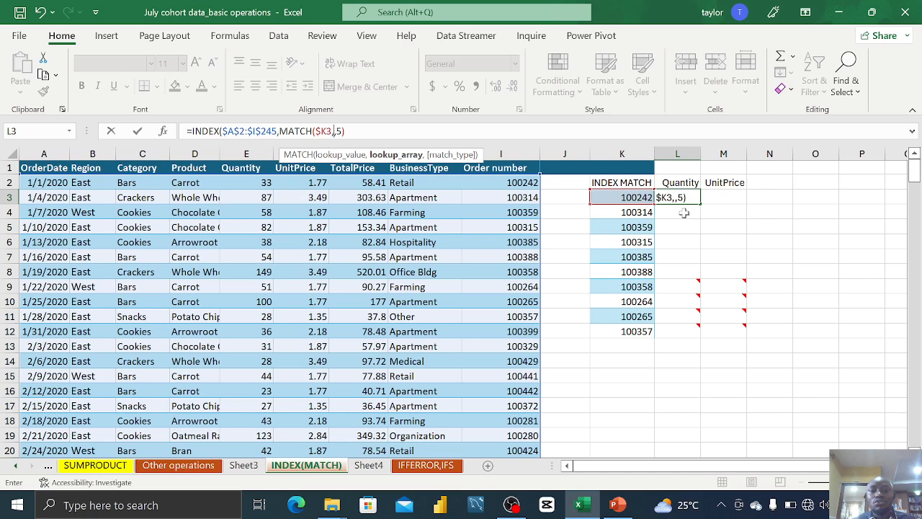
pyautogui.click(524, 182)
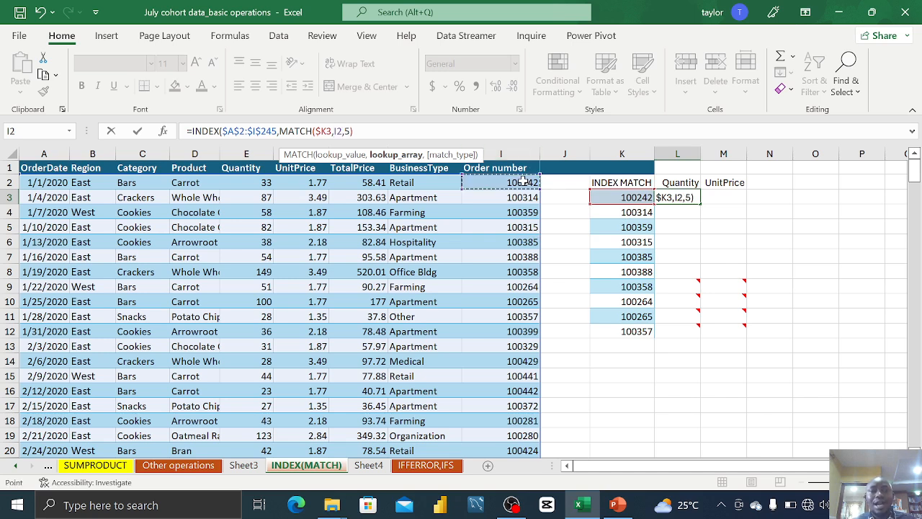
pyautogui.hotkey('ctrl', 'shift', 'Down')
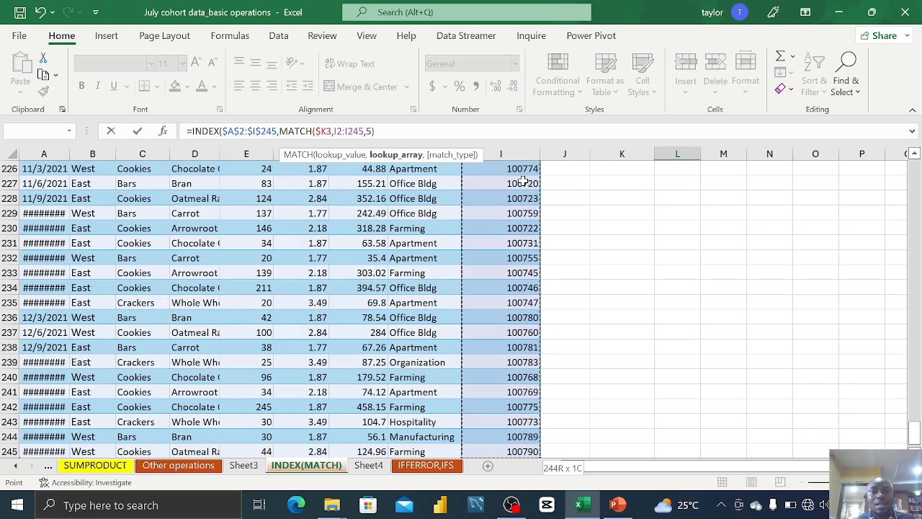
pyautogui.press('F4')
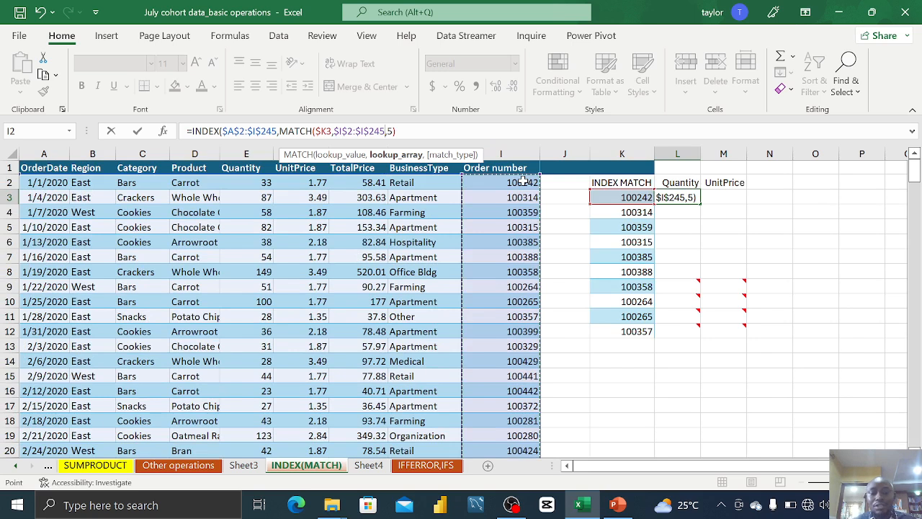
pyautogui.write(',')
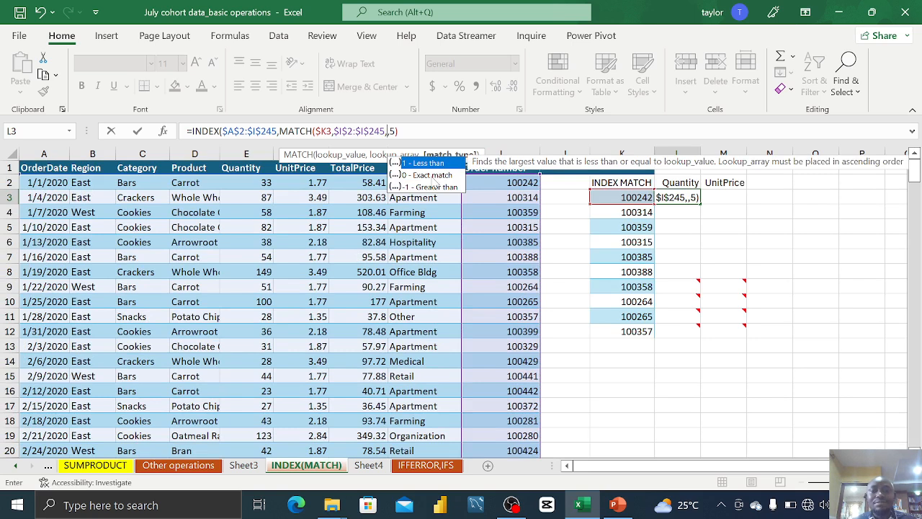
pyautogui.write('0')
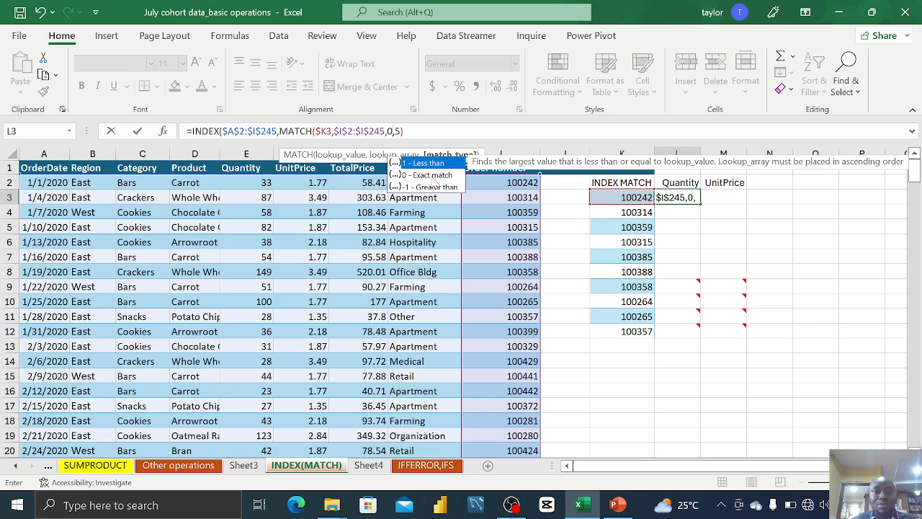
pyautogui.write(')')
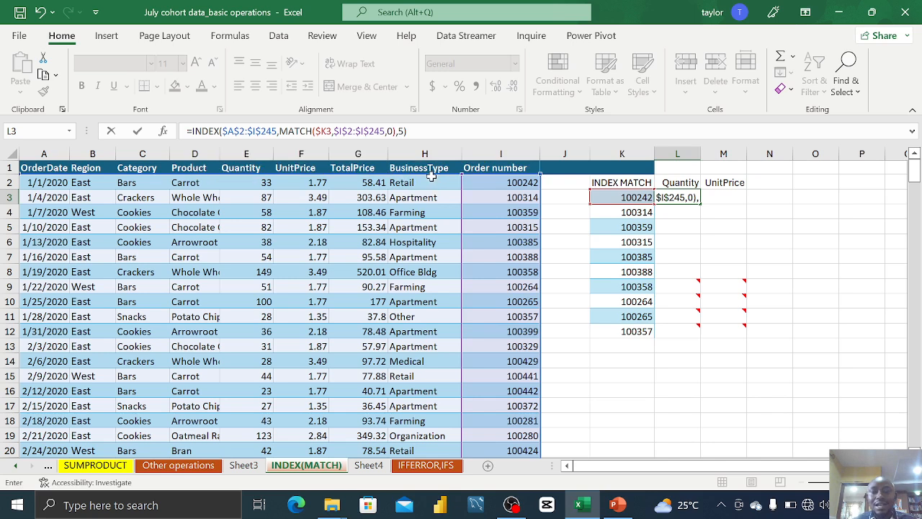
pyautogui.press('Return')
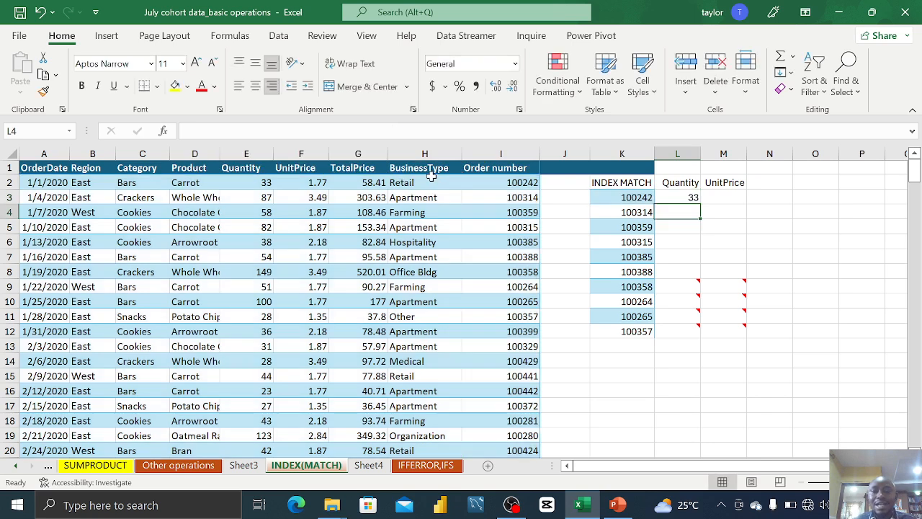
# Step: Fill the L3 INDEX MATCH formula down to L12 and across to M12, and remove the fills so only L3 remains
pyautogui.click(690, 196)
pyautogui.moveTo(700, 204); pyautogui.dragTo(703, 337)
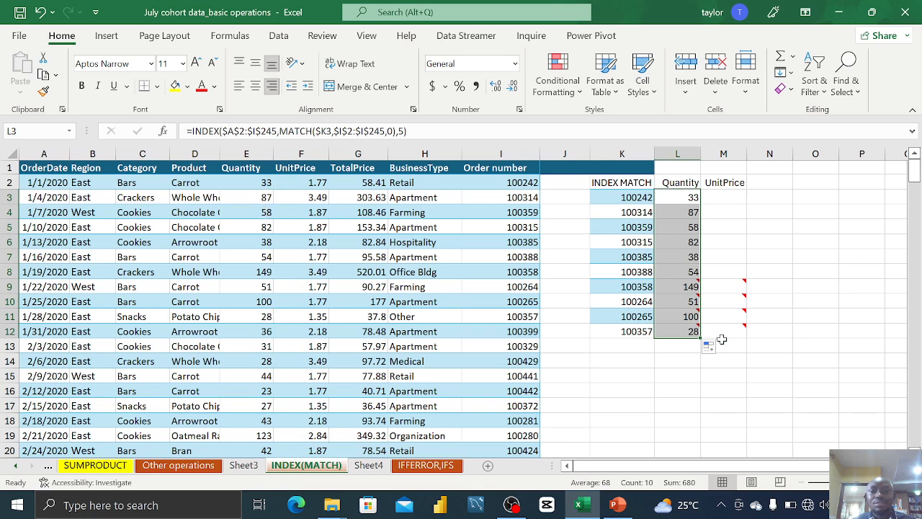
pyautogui.moveTo(700, 338); pyautogui.dragTo(736, 334)
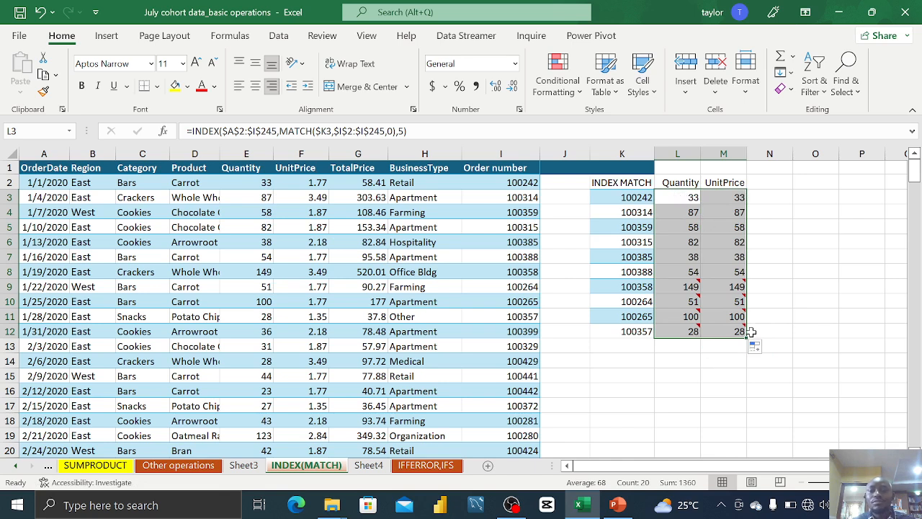
pyautogui.moveTo(749, 332); pyautogui.dragTo(693, 204)
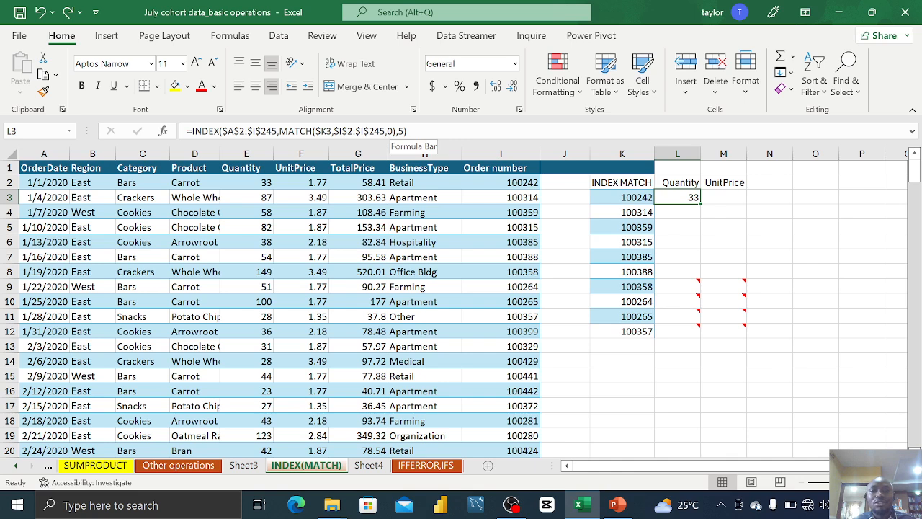
# Step: Replace the column number in the L3 INDEX formula with a MATCH function that uses L$2 as its lookup value
pyautogui.click(411, 131)
pyautogui.press('BackSpace')
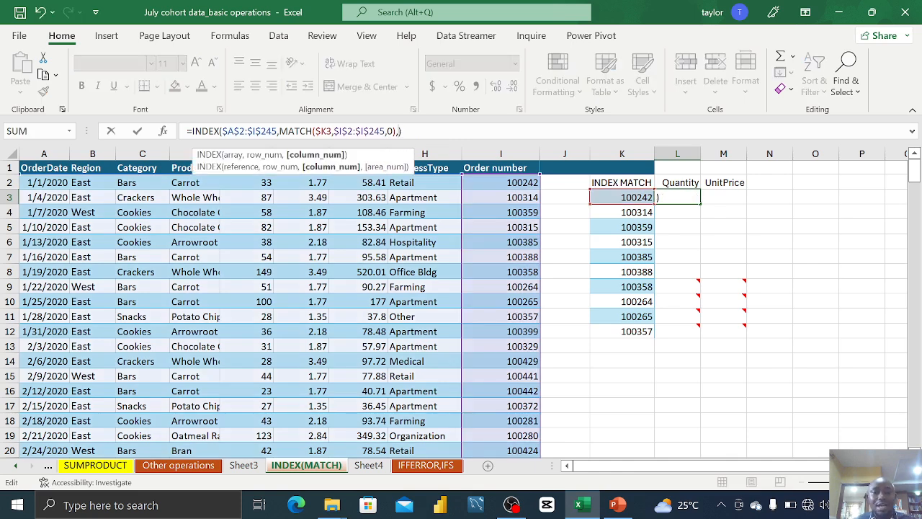
pyautogui.write('MATCH')
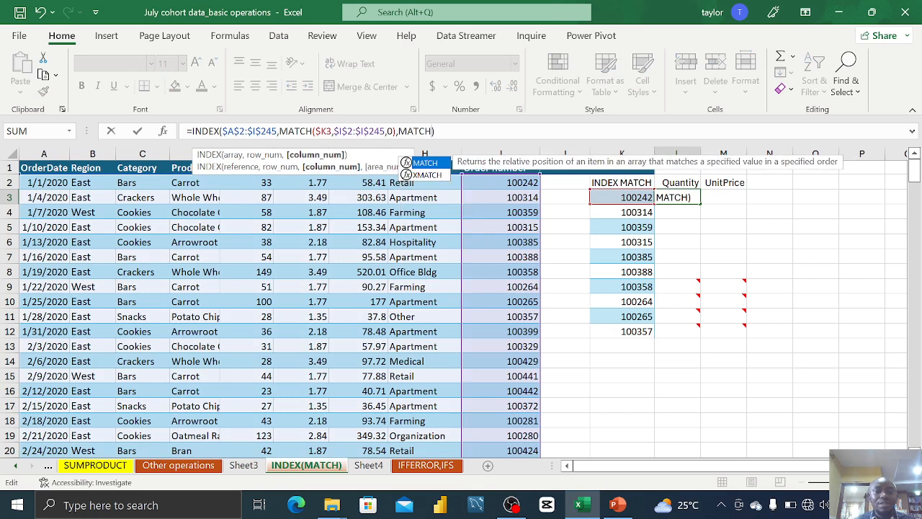
pyautogui.doubleClick(435, 163)
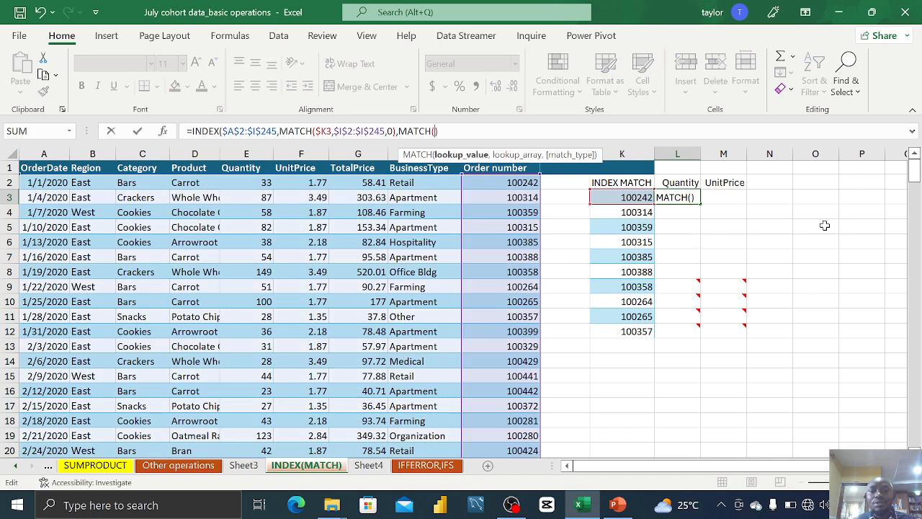
pyautogui.click(690, 182)
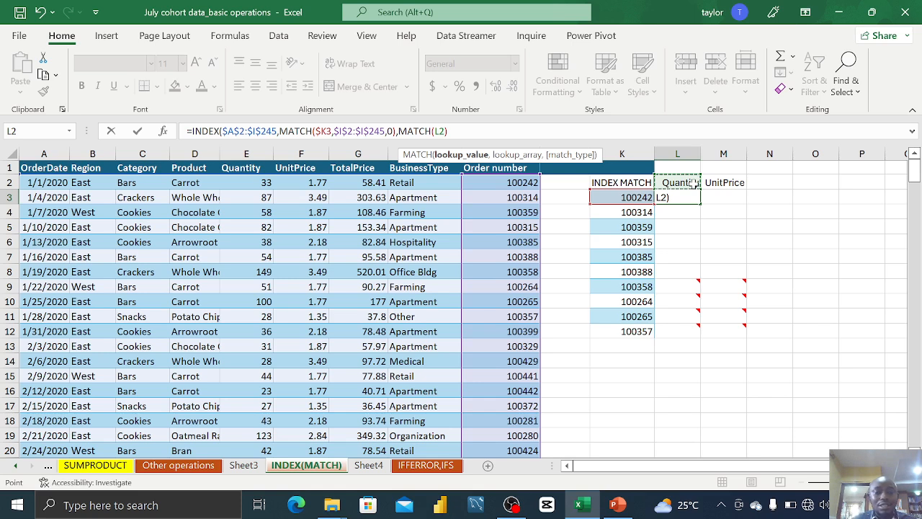
pyautogui.press('F4')
pyautogui.press('F4')
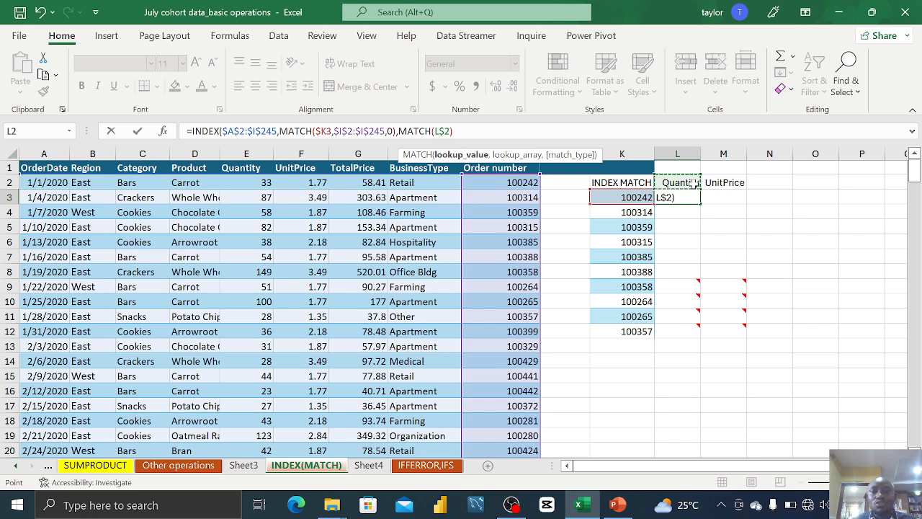
pyautogui.write(',')
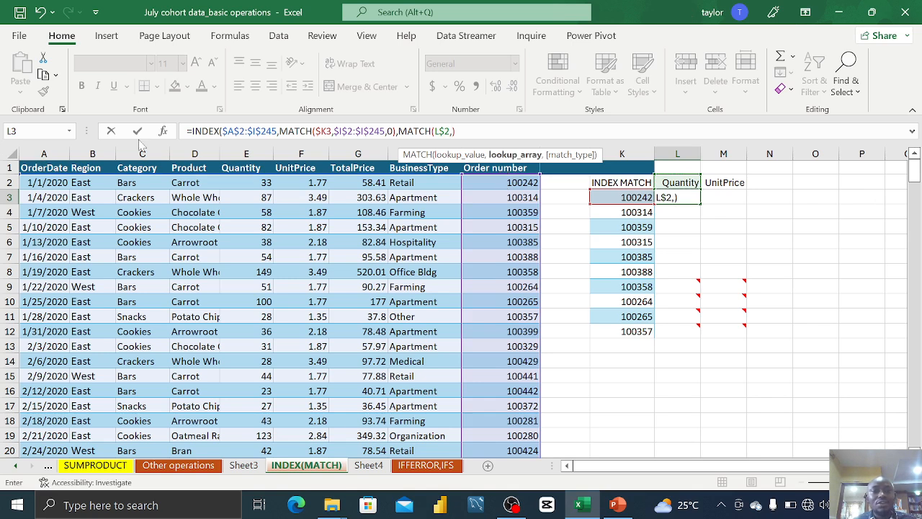
# Step: Set the second MATCH's lookup array to the headers $A$1:$I$1 with match type 0, close the function and enter the formula
pyautogui.click(43, 168)
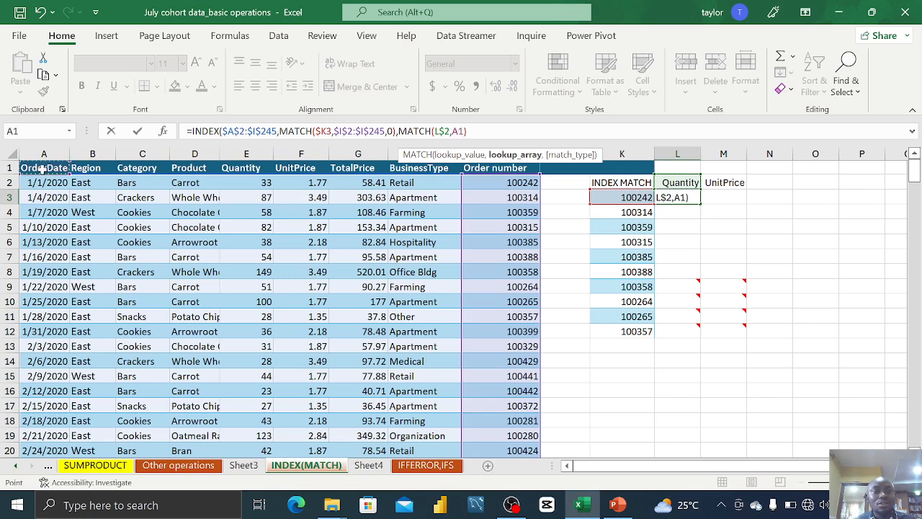
pyautogui.hotkey('ctrl', 'shift', 'Right')
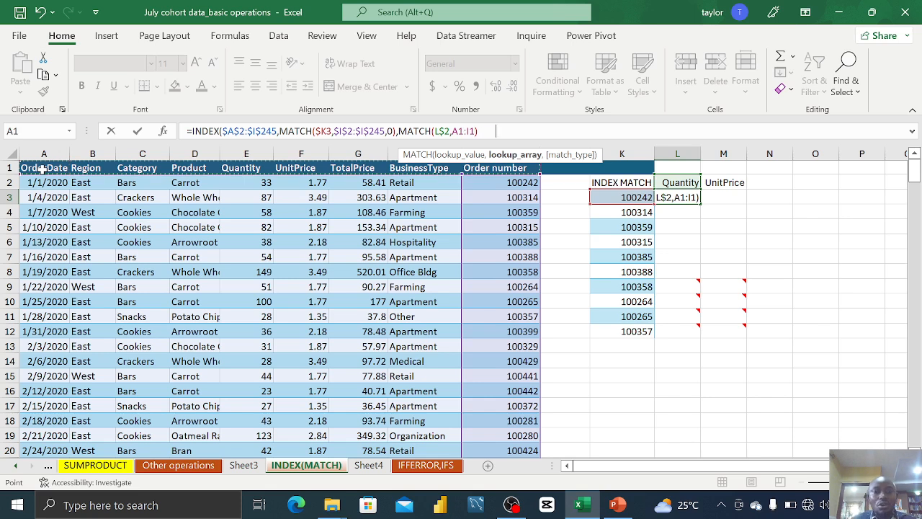
pyautogui.press('F4')
pyautogui.write(',')
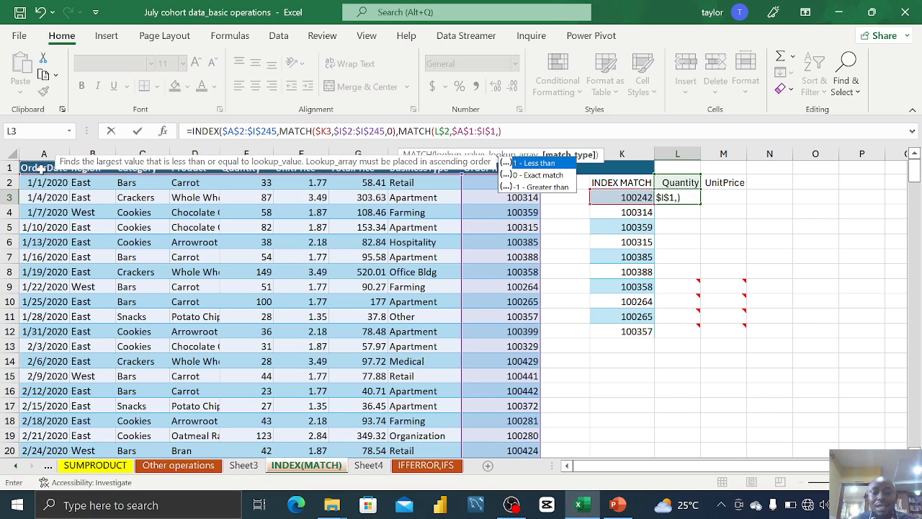
pyautogui.write('0)')
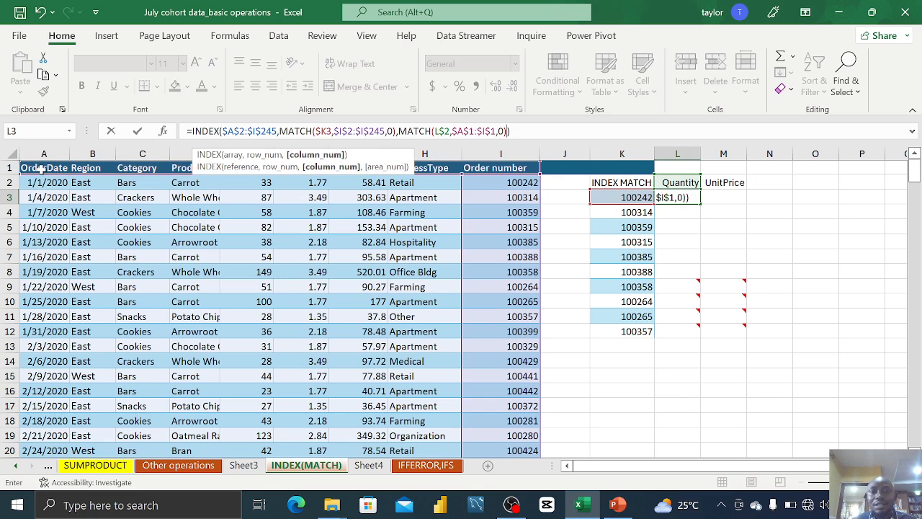
pyautogui.press('Return')
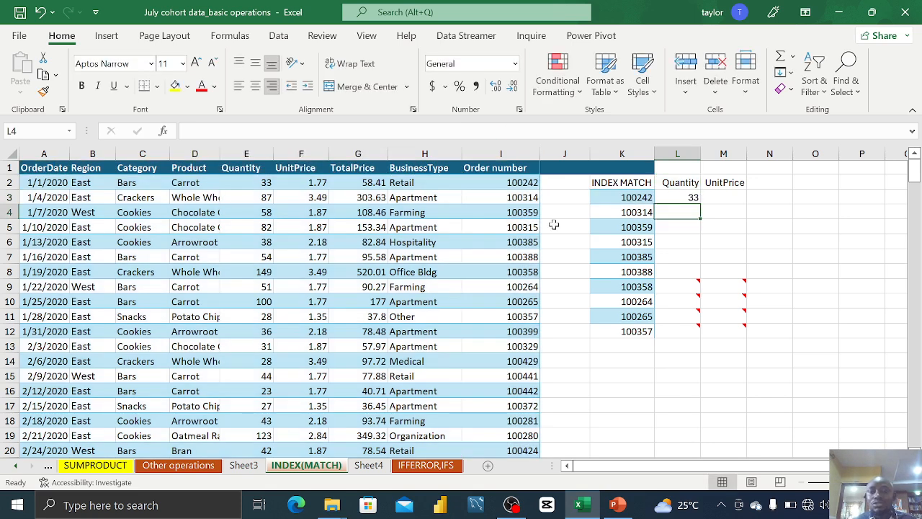
# Step: Fill the two-way INDEX MATCH formula from L3 across and down through M12
pyautogui.click(682, 194)
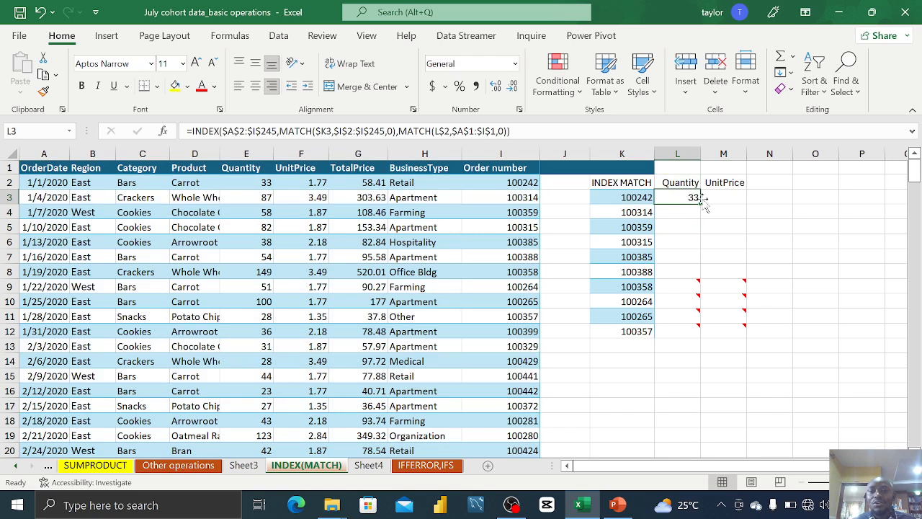
pyautogui.moveTo(700, 208); pyautogui.dragTo(727, 335)
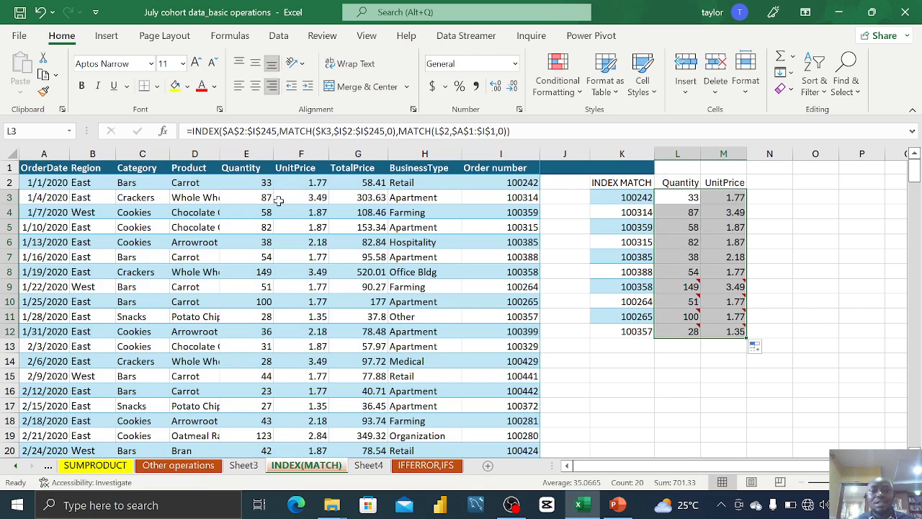